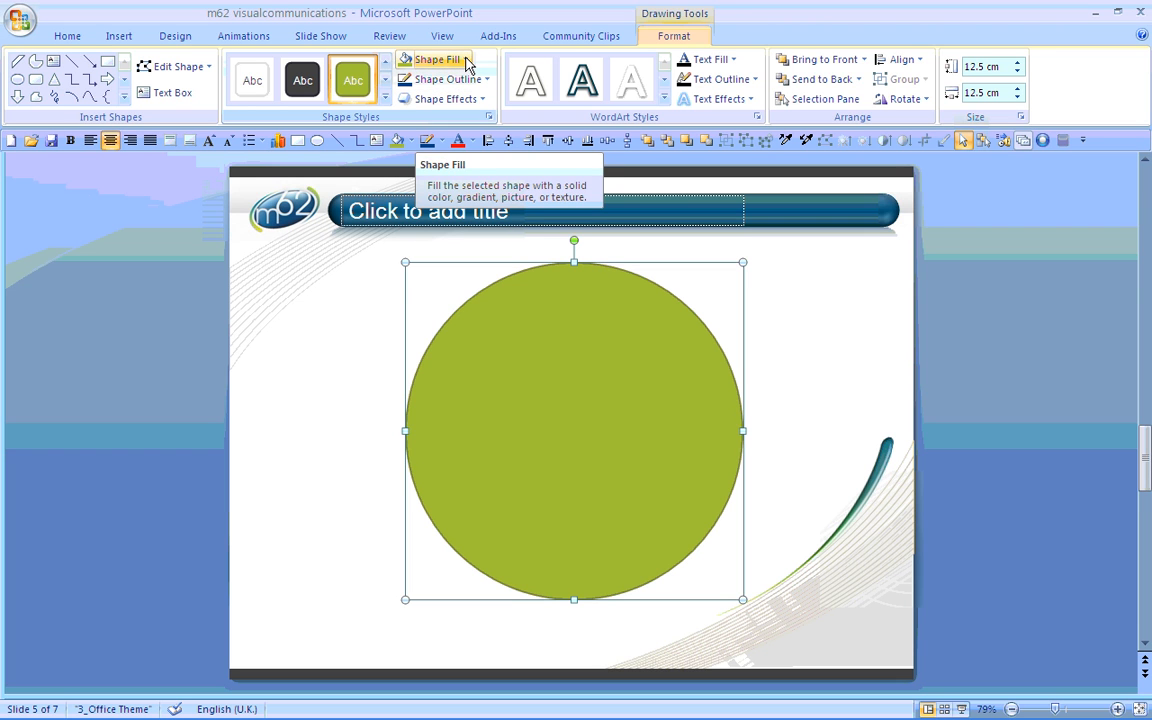
- Fill the green circle with a standard bright blue at 50% transparency
{"action": "left_click", "coordinate": [466, 63]}
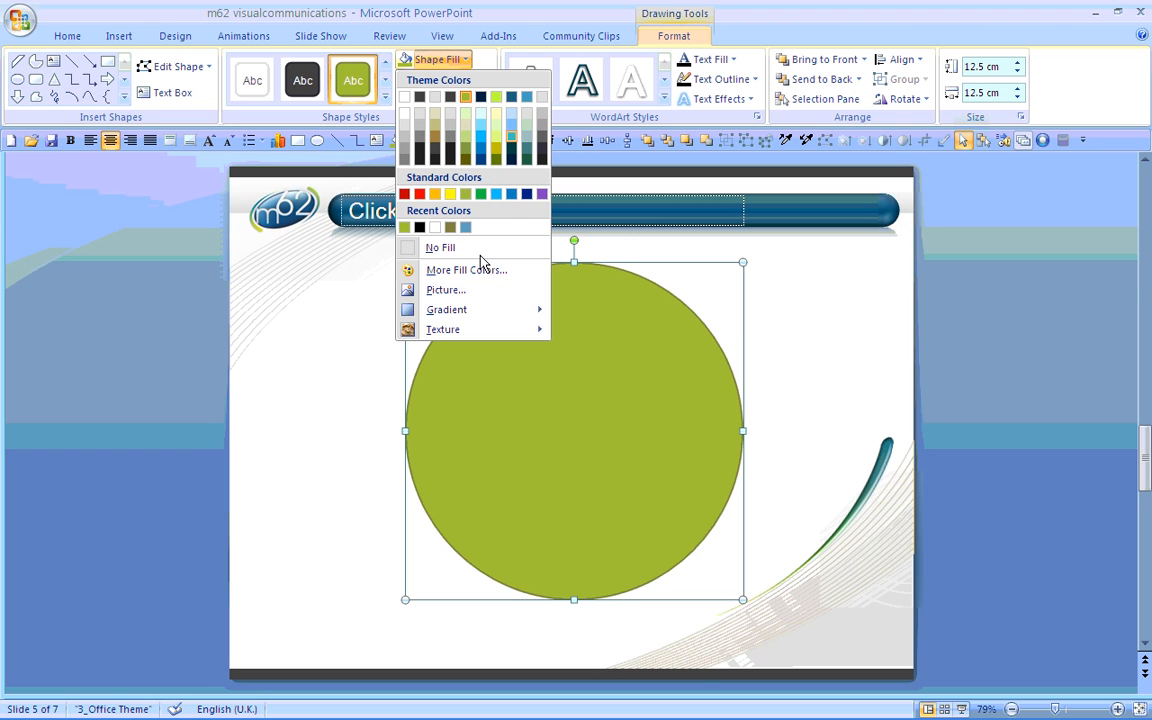
{"action": "left_click", "coordinate": [464, 334]}
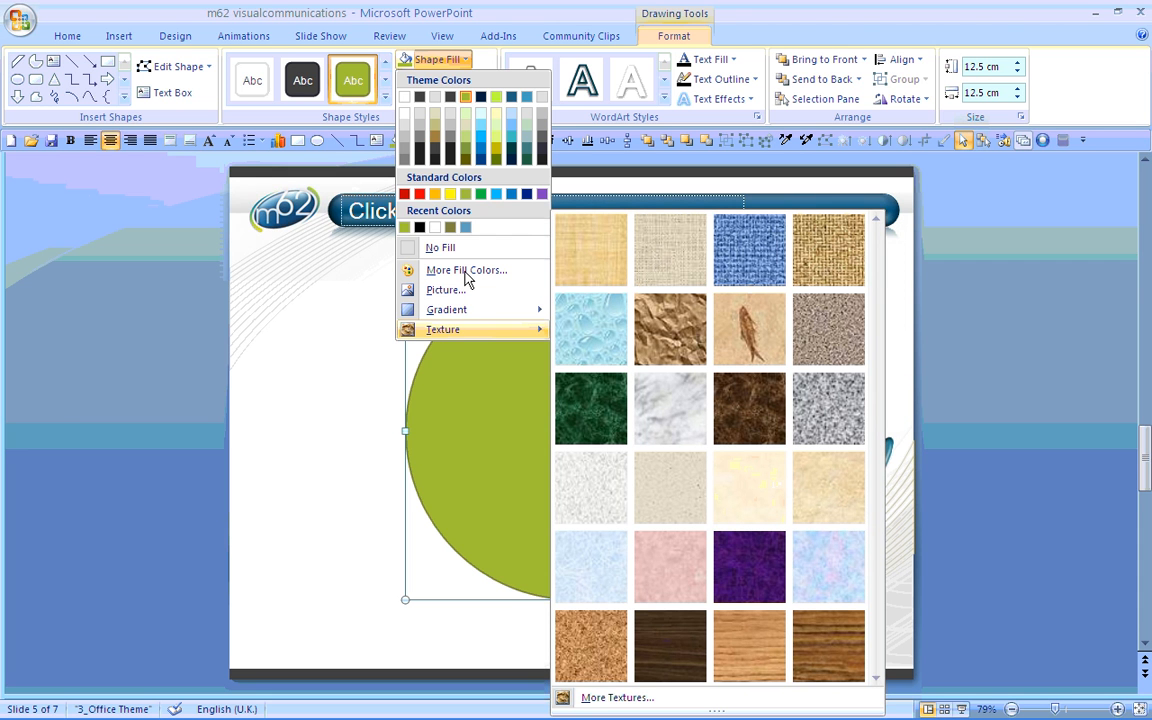
{"action": "left_click", "coordinate": [465, 271]}
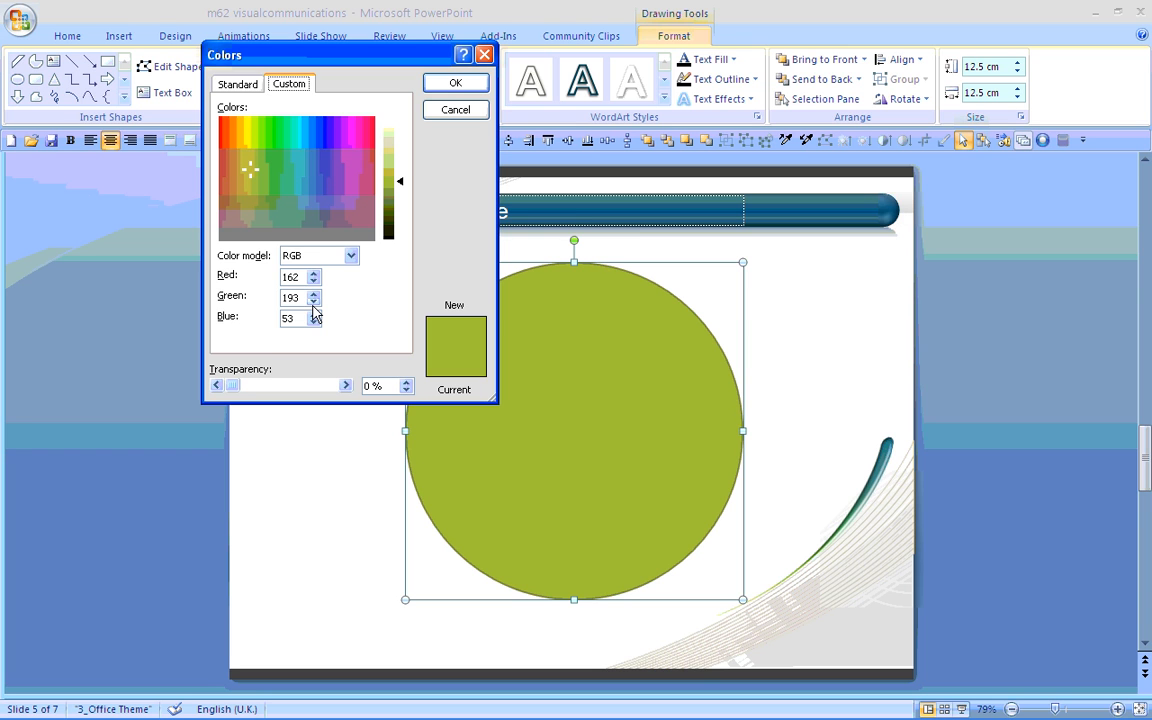
{"action": "left_click", "coordinate": [236, 84]}
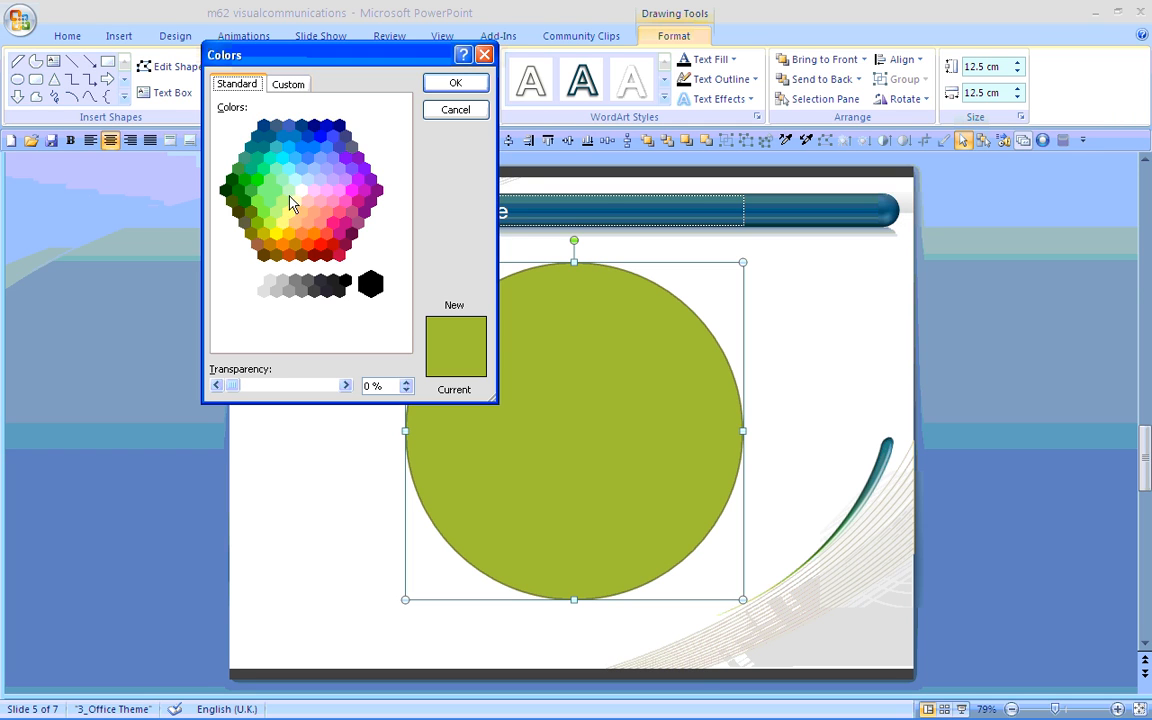
{"action": "left_click", "coordinate": [320, 136]}
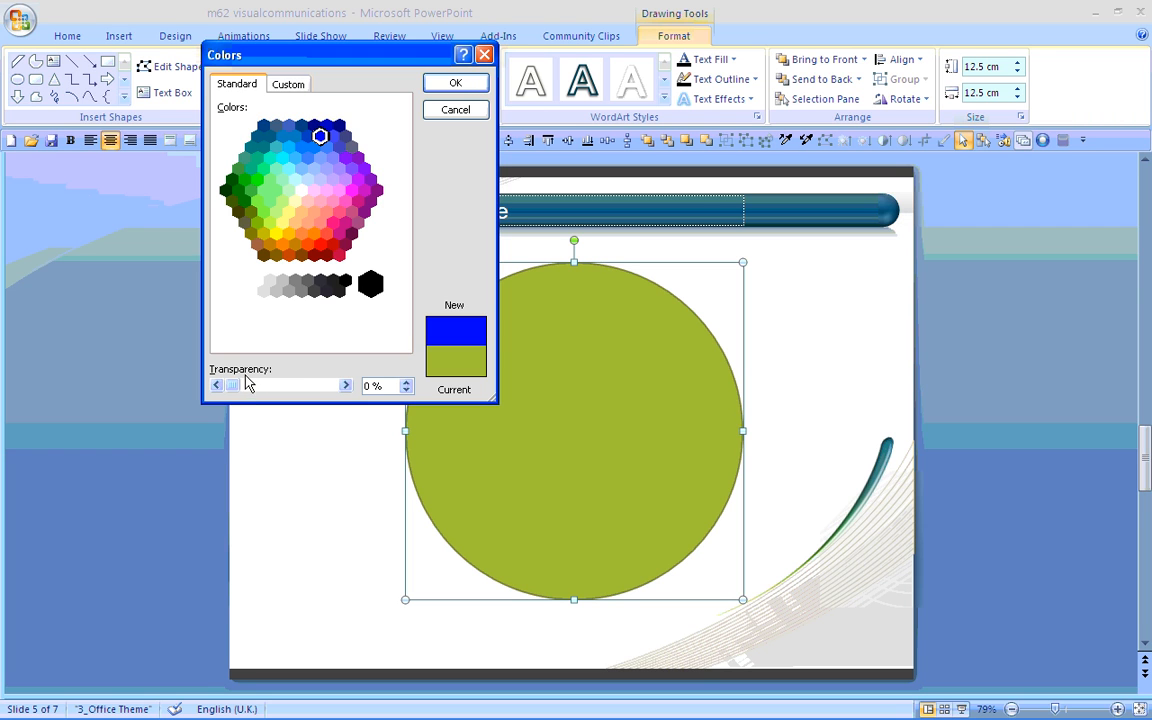
{"action": "left_click", "coordinate": [311, 387]}
{"action": "left_click", "coordinate": [311, 388]}
{"action": "left_click", "coordinate": [458, 86]}
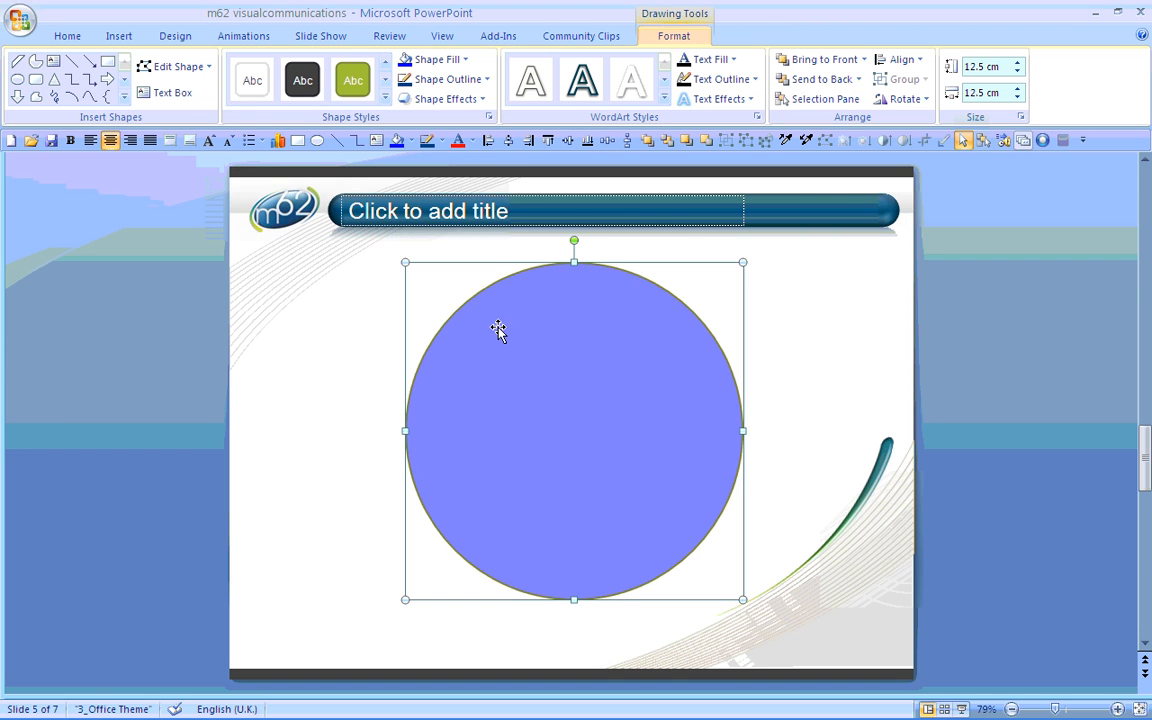
- Move the blue circle toward the slide's left side and place a copy to its right so the two overlap
{"action": "left_click_drag", "start_coordinate": [403, 344], "coordinate": [570, 358]}
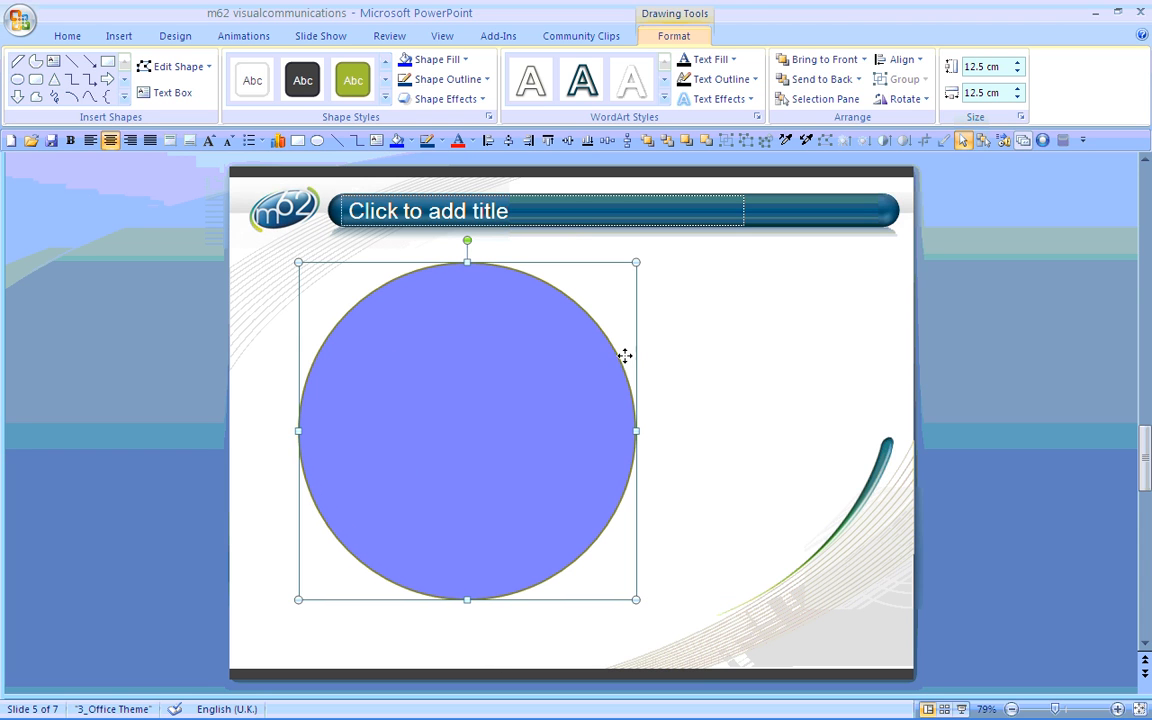
{"action": "left_click_drag", "start_coordinate": [644, 395], "coordinate": [694, 432]}
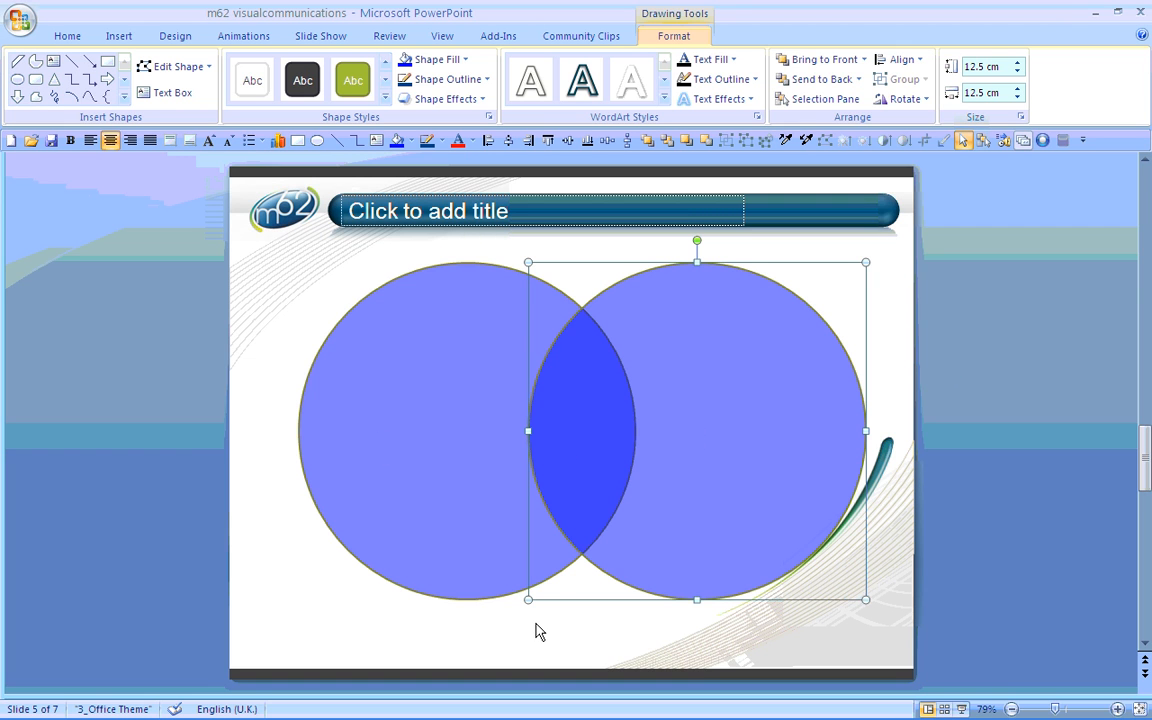
- Select the left circle and view its detailed gradient and fill options, leaving them without changes
{"action": "left_click", "coordinate": [465, 396]}
{"action": "left_click", "coordinate": [673, 35]}
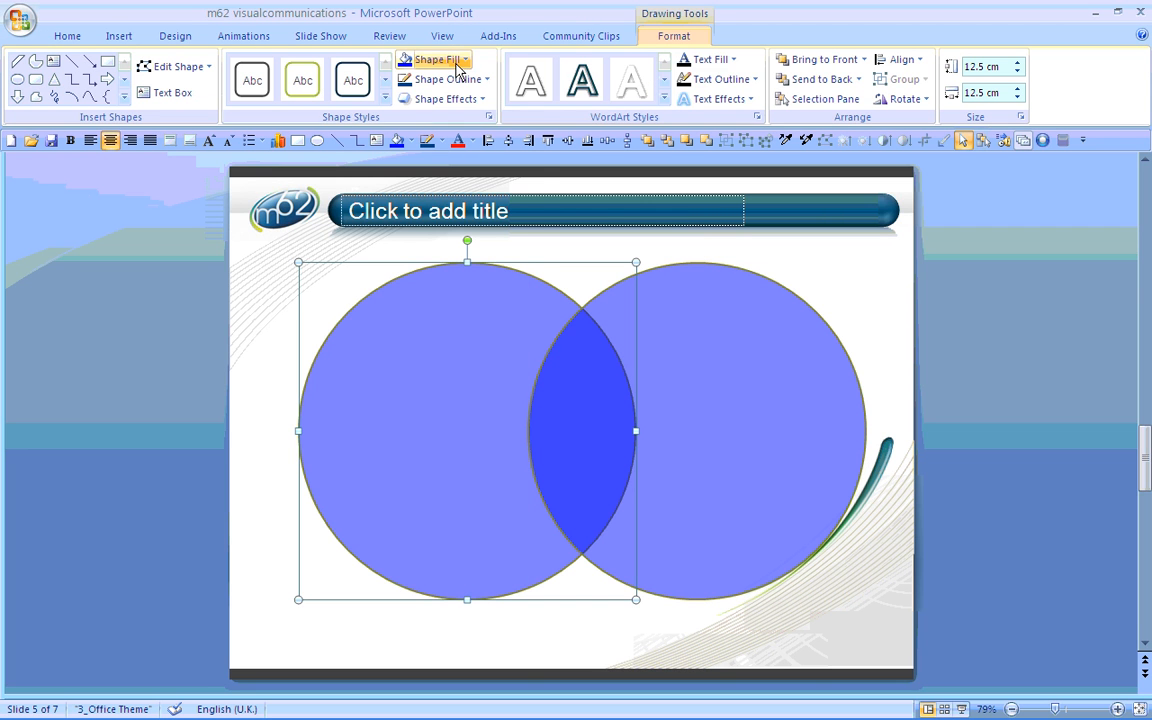
{"action": "left_click", "coordinate": [457, 64]}
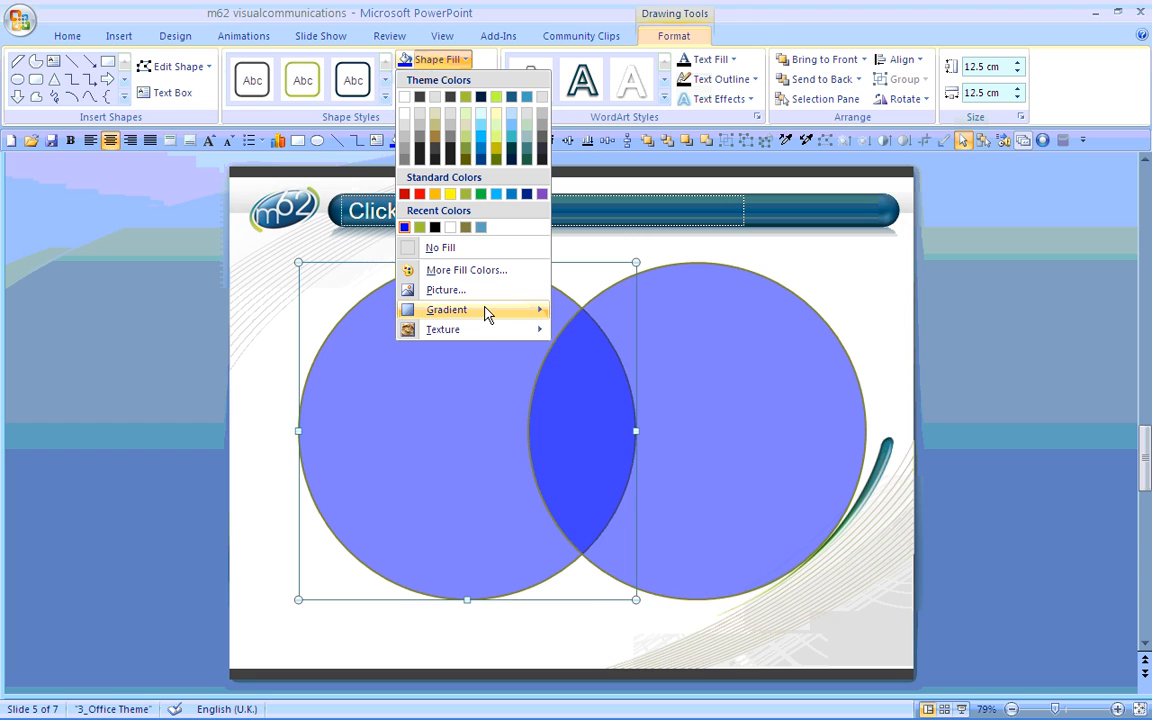
{"action": "mouse_move", "coordinate": [494, 314]}
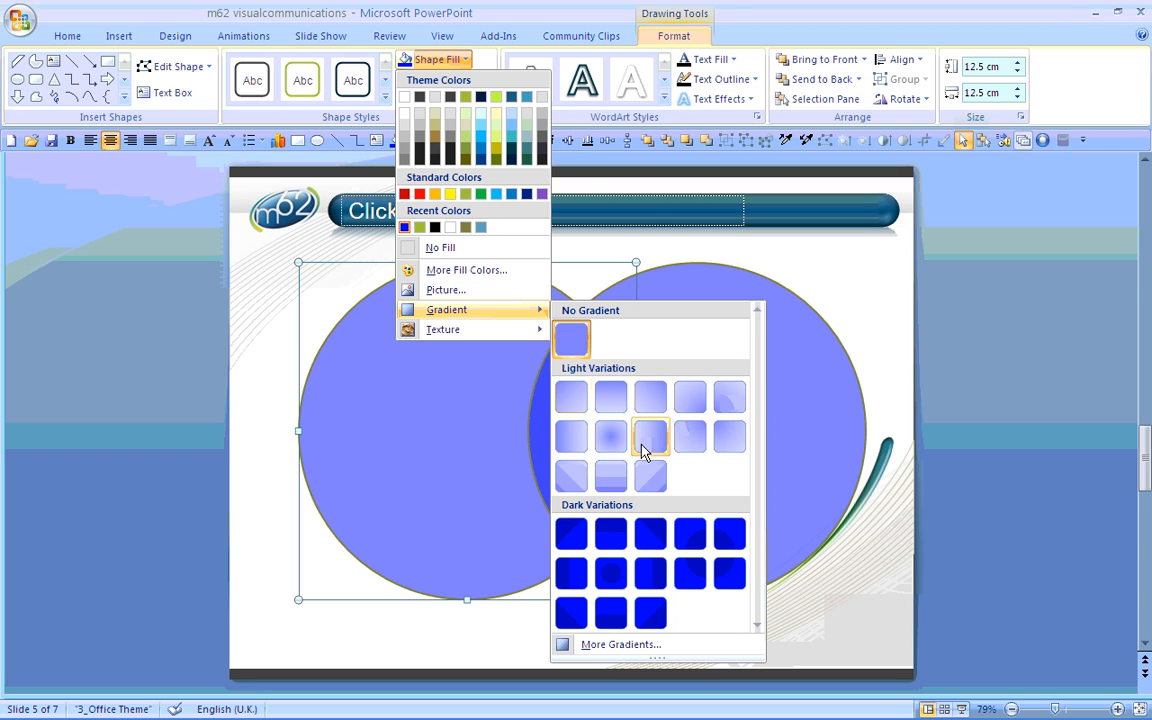
{"action": "left_click", "coordinate": [598, 646]}
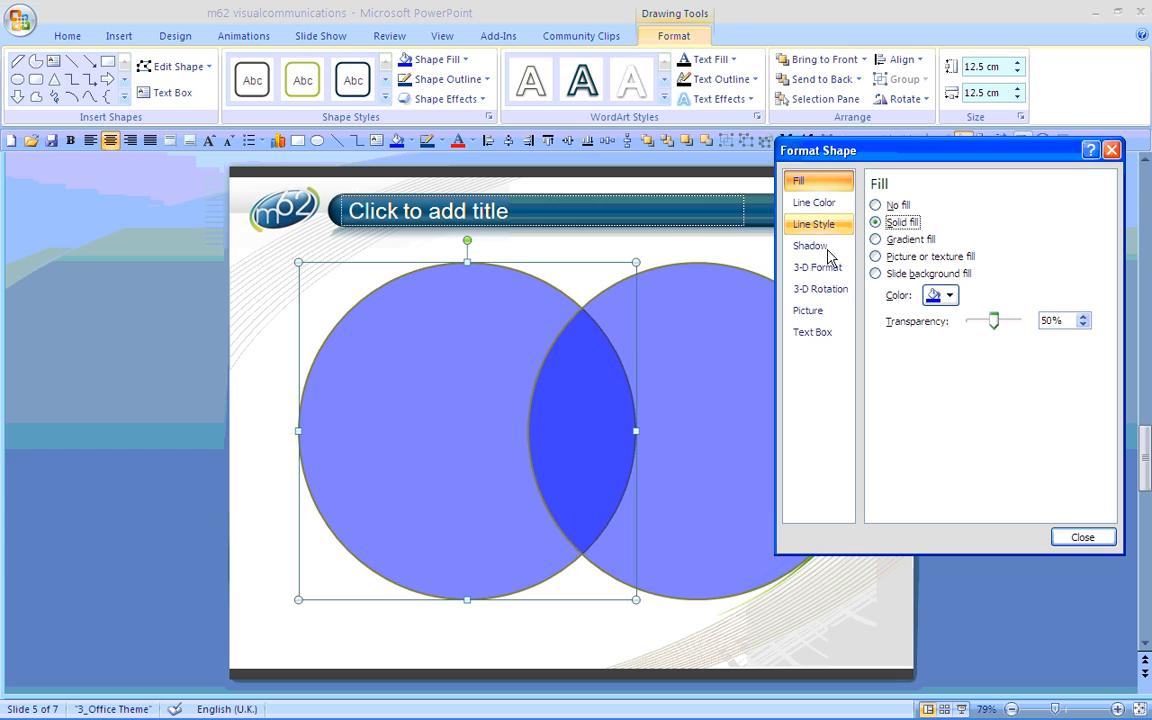
{"action": "left_click", "coordinate": [1083, 537]}
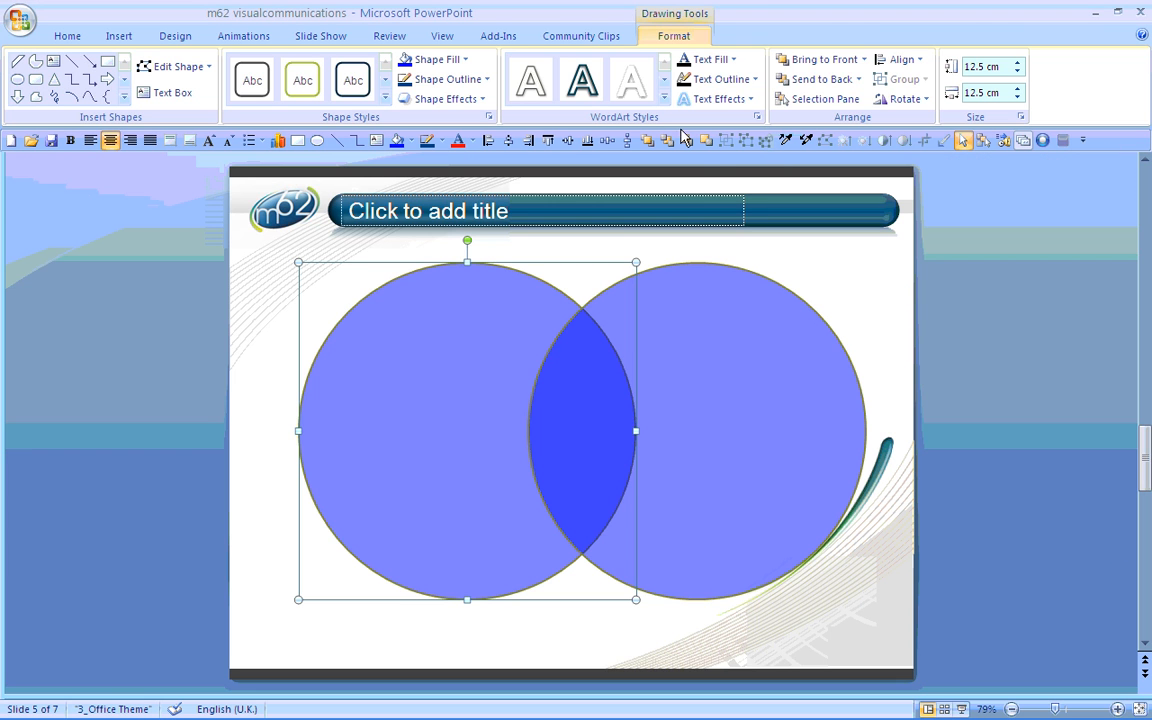
- Apply the From Center light-variation gradient to the left circle and the centre-based dark-variation gradient to the right circle
{"action": "left_click", "coordinate": [456, 62]}
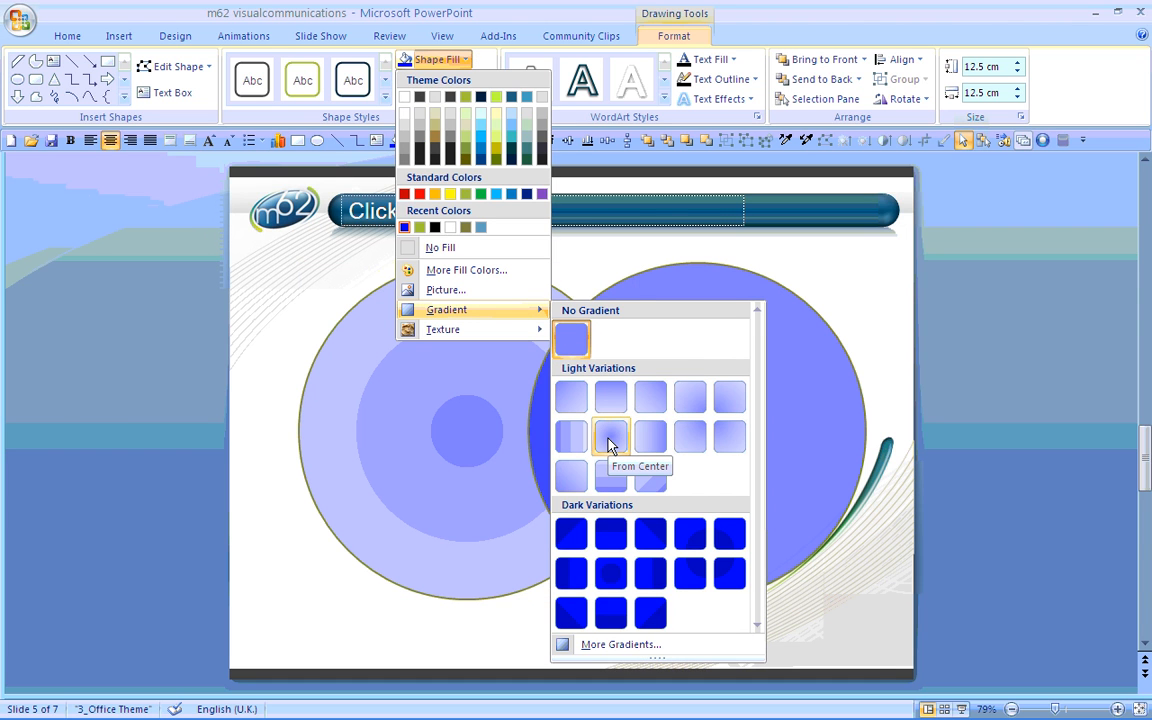
{"action": "left_click", "coordinate": [610, 440]}
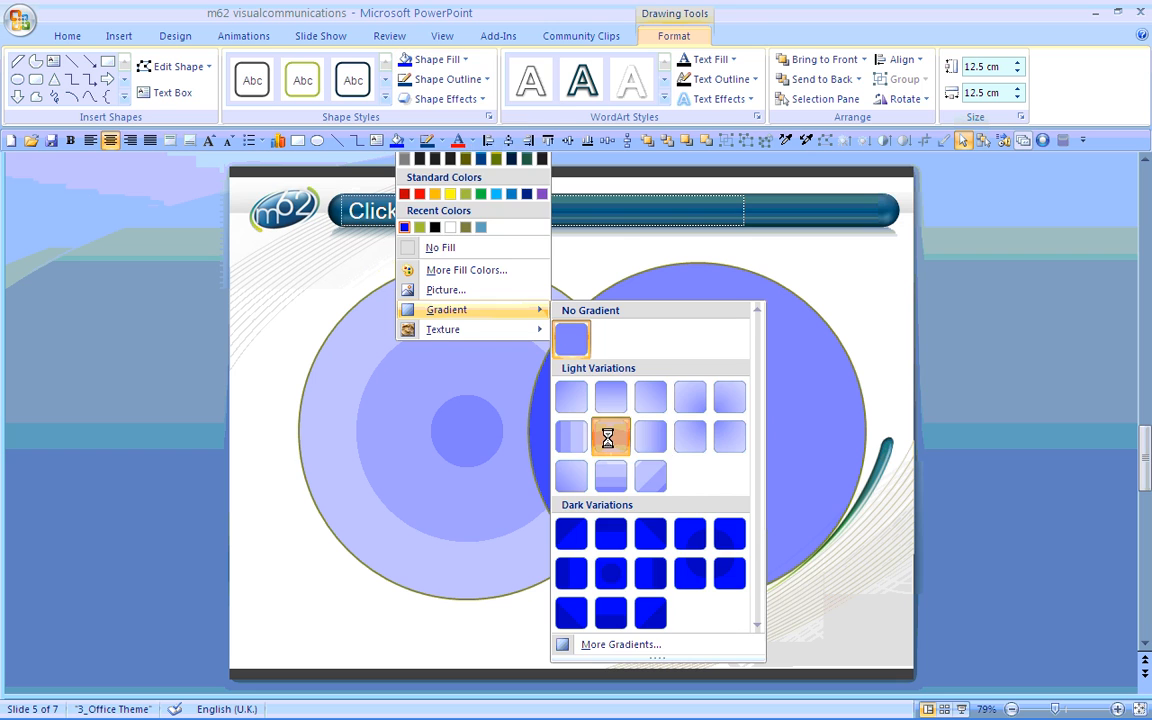
{"action": "left_click", "coordinate": [694, 415]}
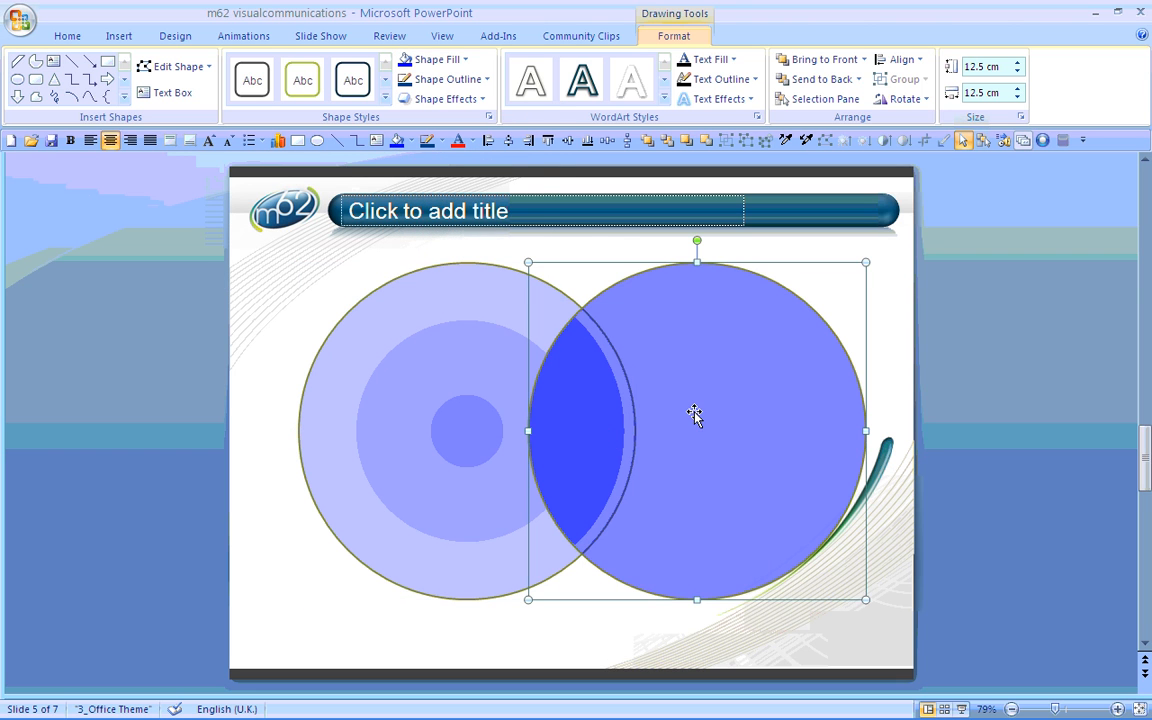
{"action": "left_click", "coordinate": [437, 59]}
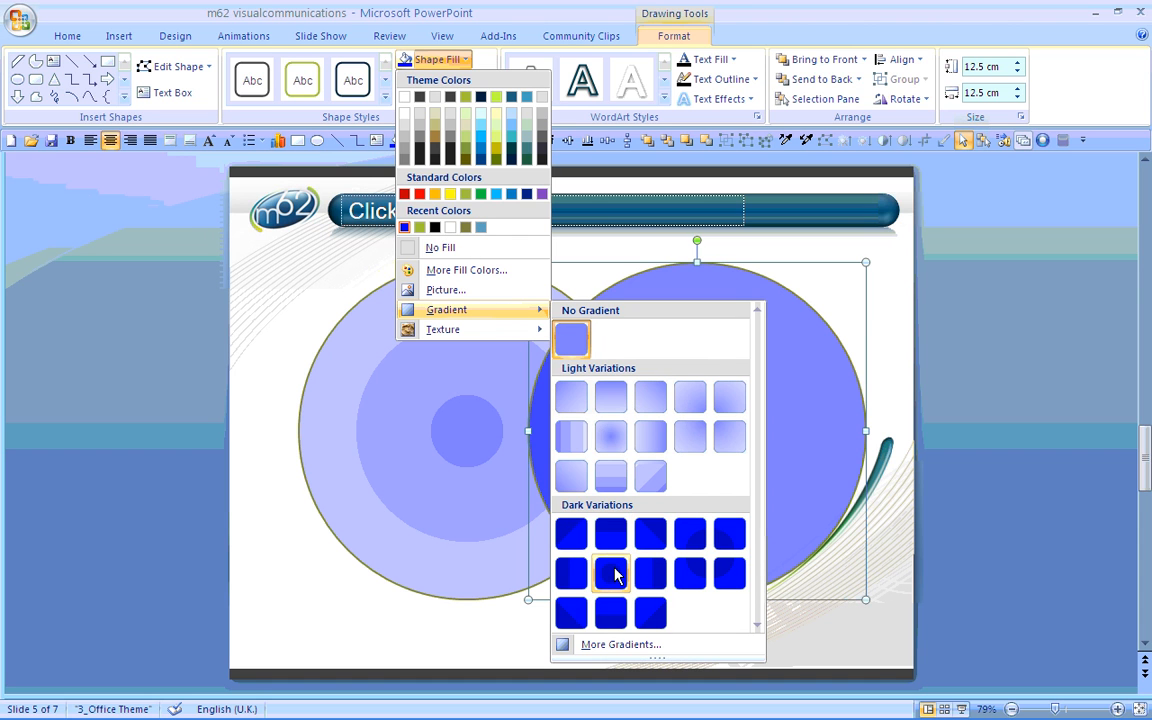
{"action": "left_click", "coordinate": [615, 575]}
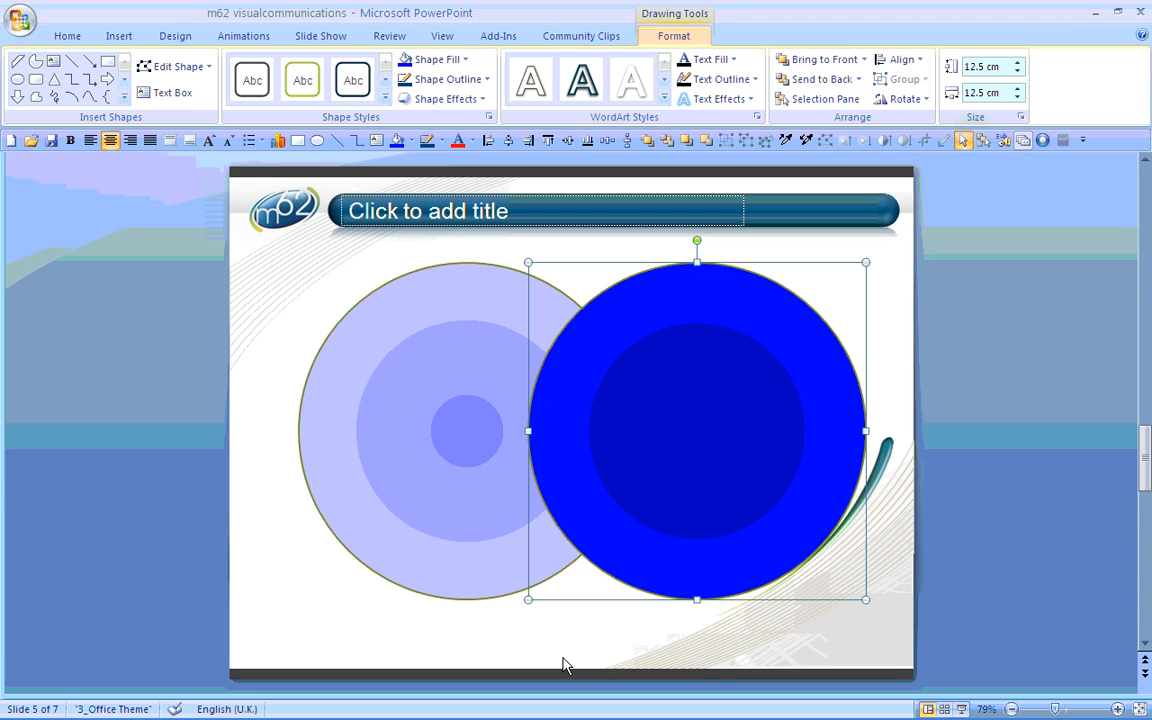
- Give the green rectangle on slide 6 a perspective shadow that falls behind it toward the upper left
{"action": "scroll", "coordinate": [584, 665], "scroll_direction": "down", "scroll_amount": 2}
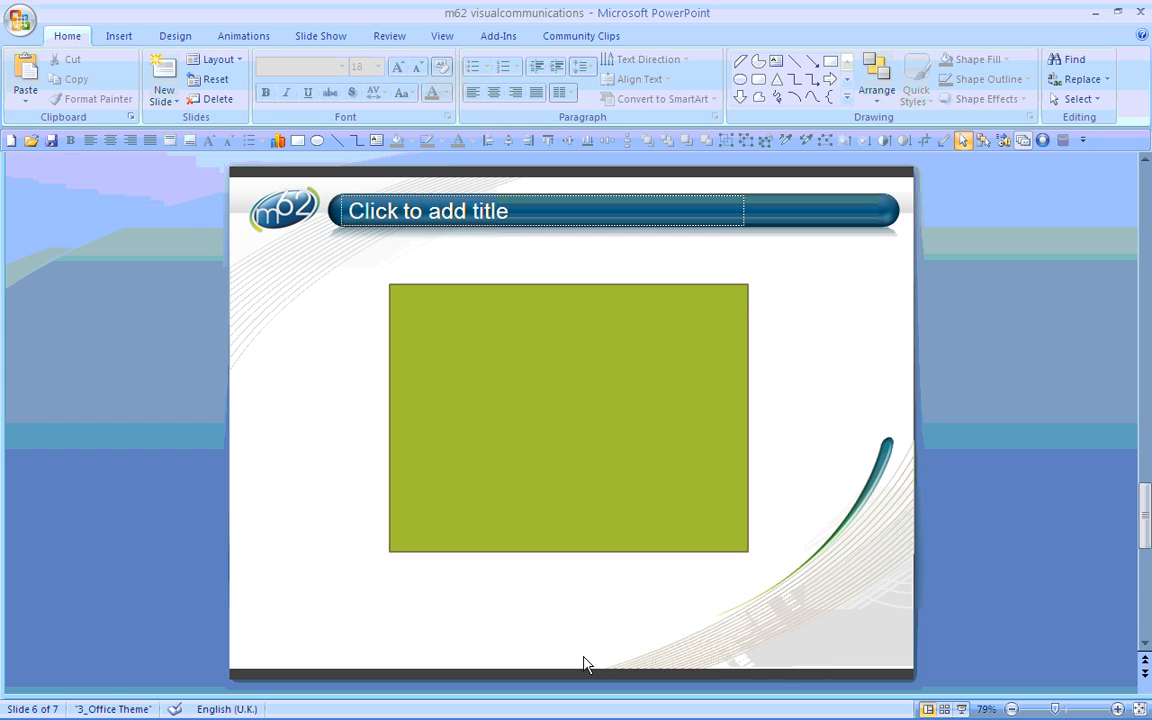
{"action": "left_click", "coordinate": [488, 321]}
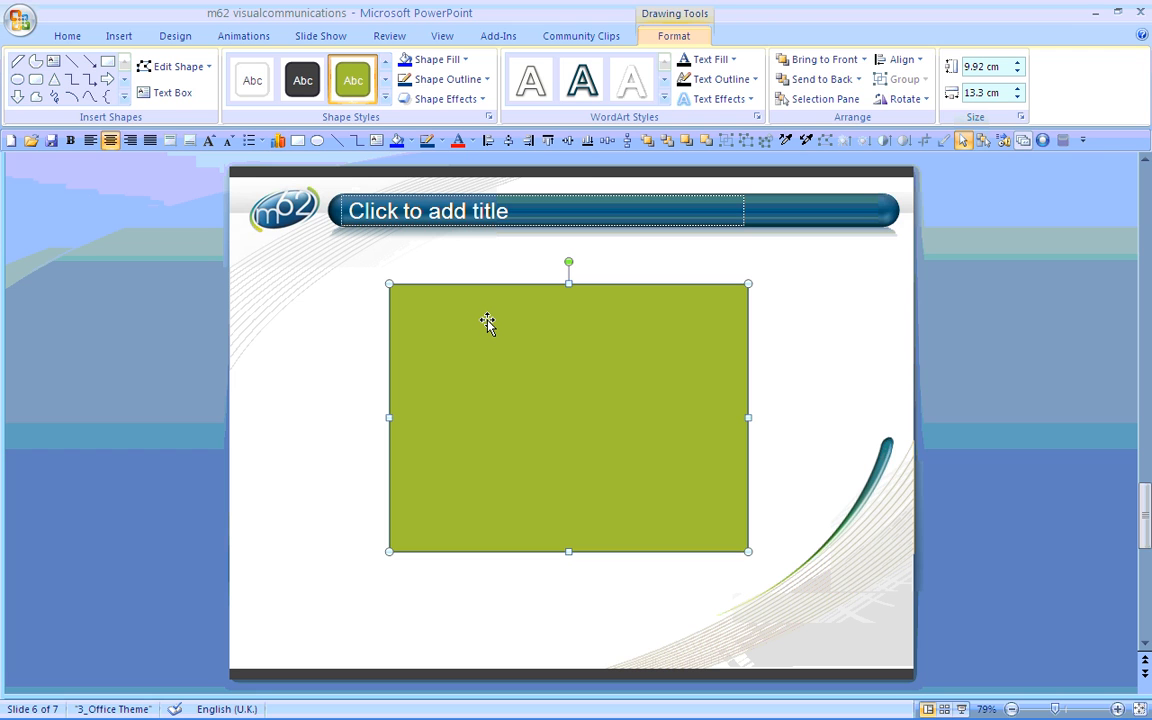
{"action": "left_click", "coordinate": [478, 101]}
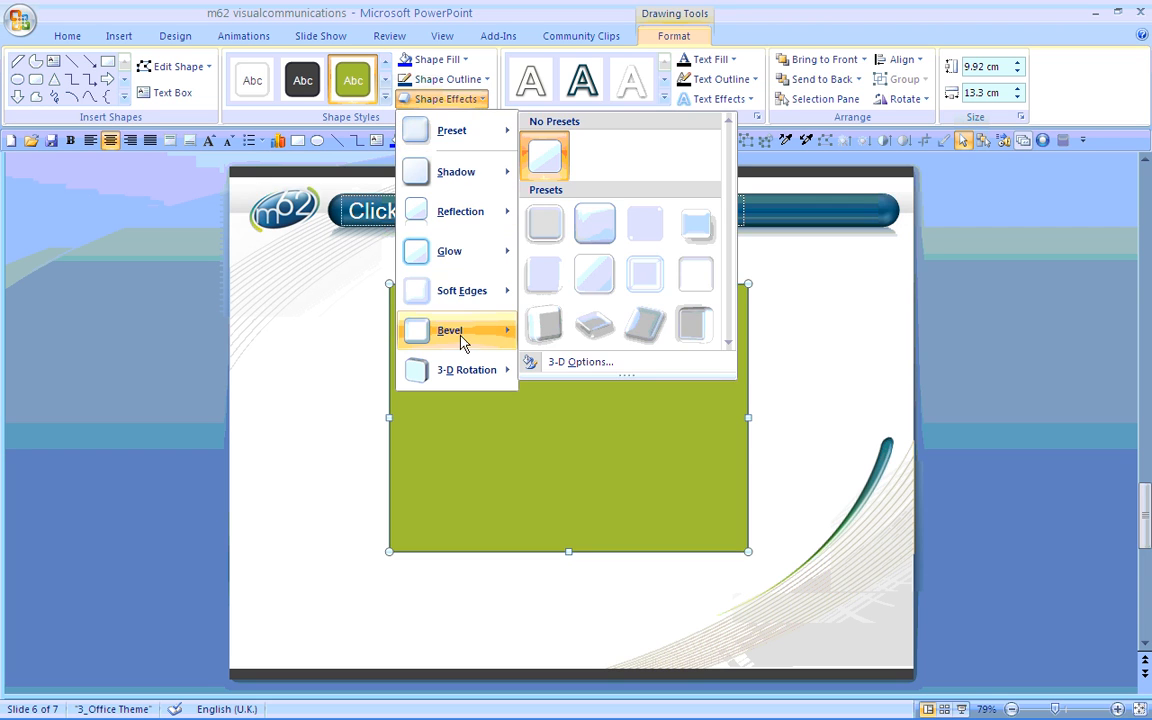
{"action": "mouse_move", "coordinate": [470, 378]}
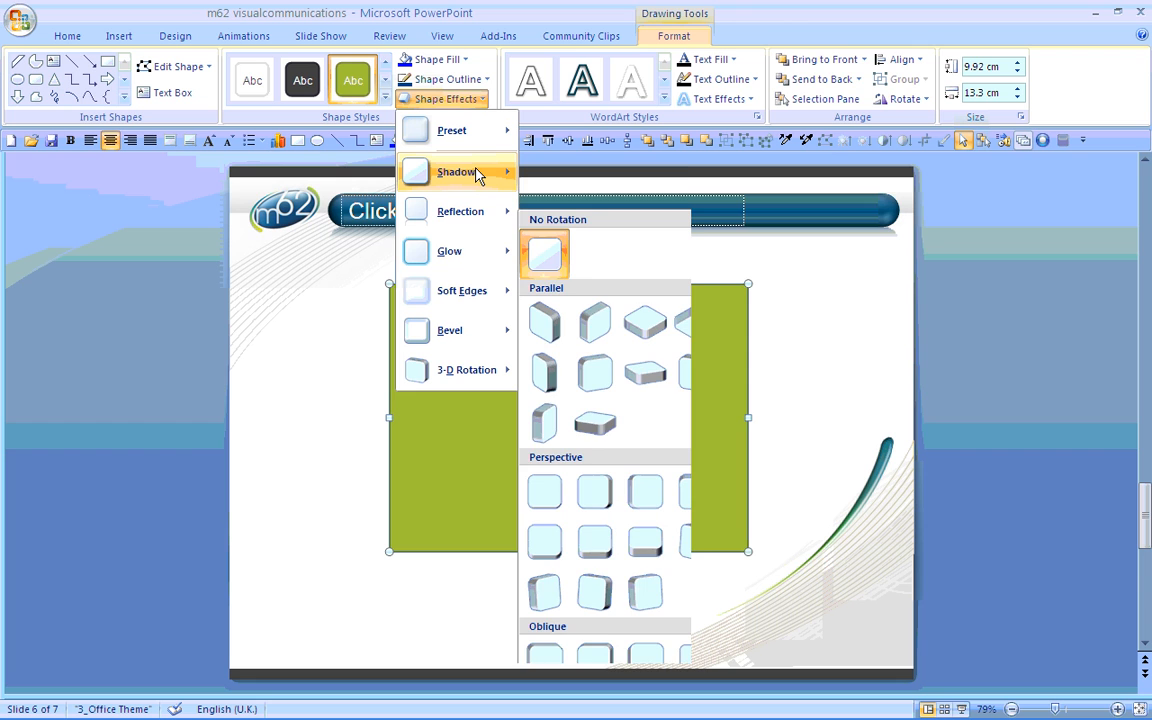
{"action": "mouse_move", "coordinate": [477, 173]}
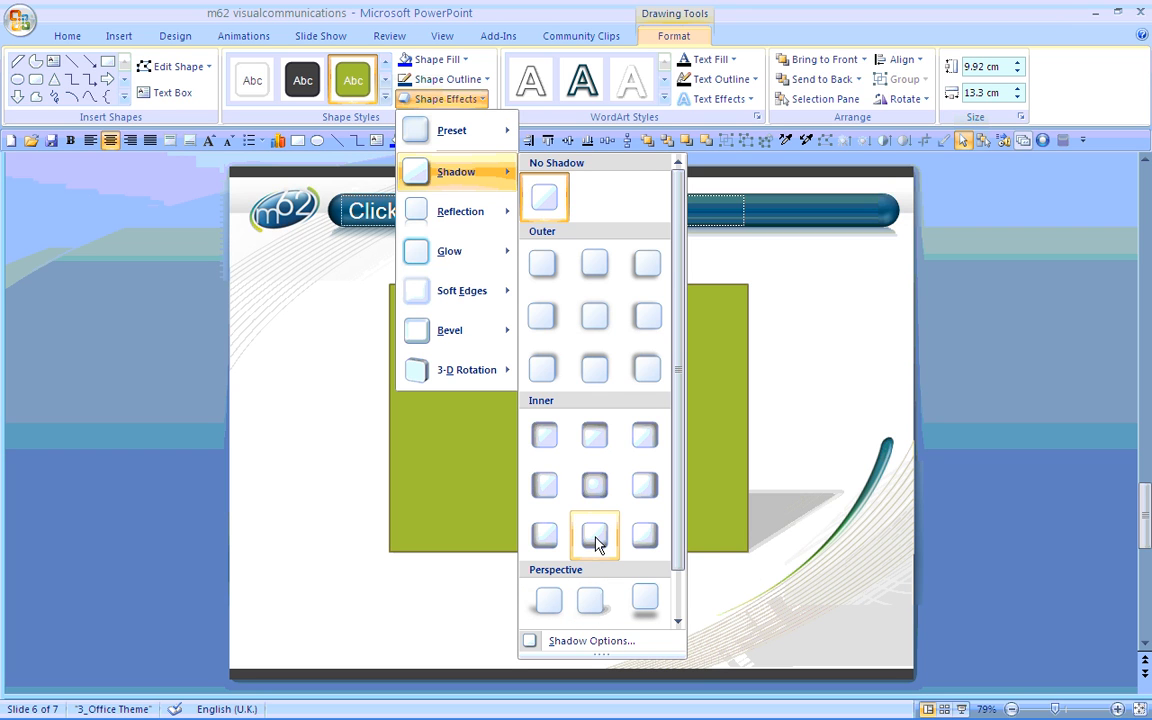
{"action": "left_click", "coordinate": [547, 603]}
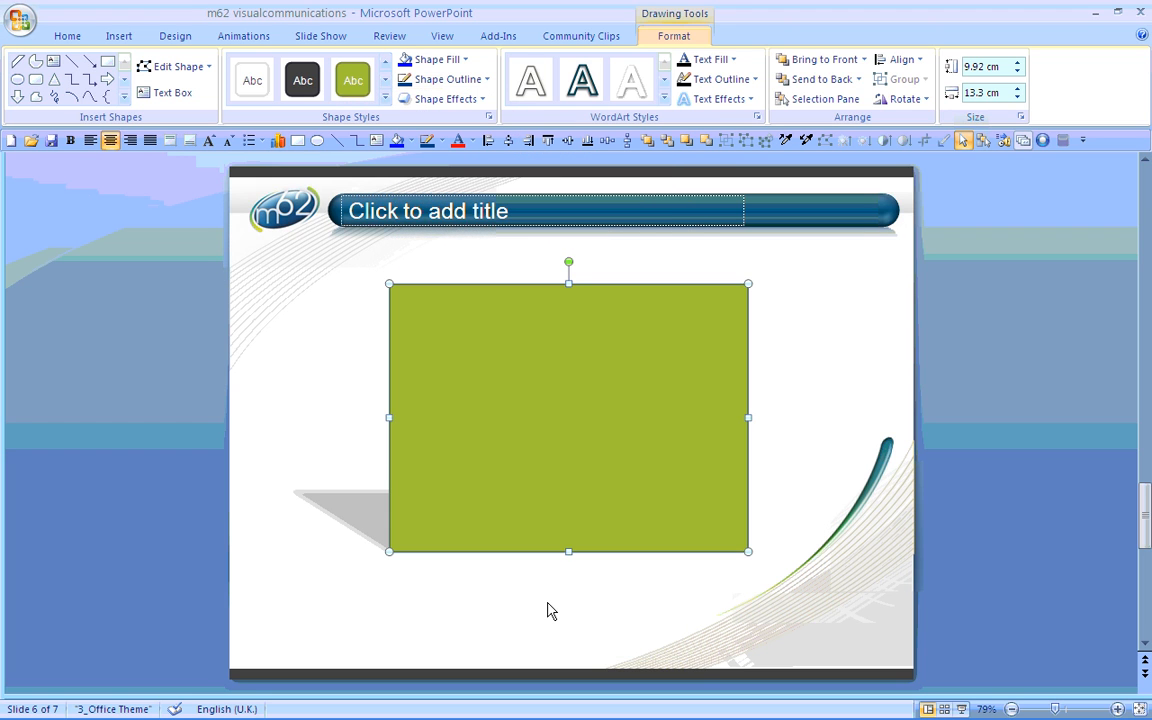
- Apply the first preset in the third row of Perspective 3-D rotations to the rectangle and deselect it
{"action": "left_click", "coordinate": [481, 100]}
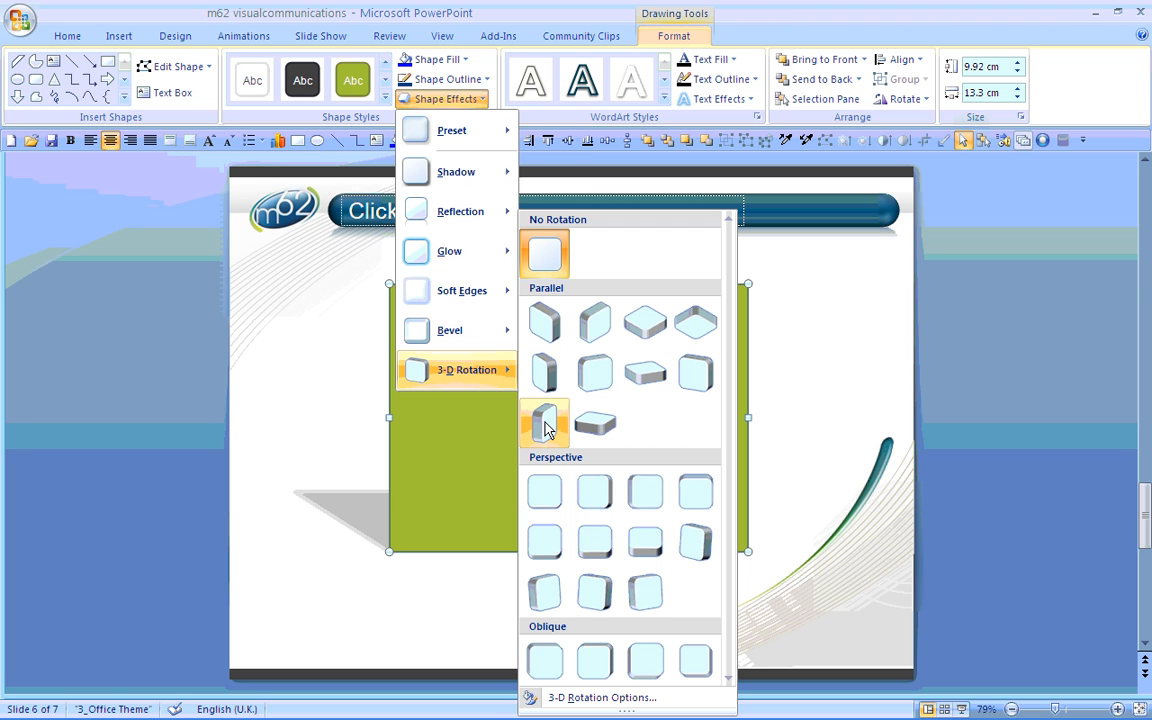
{"action": "left_click", "coordinate": [546, 602]}
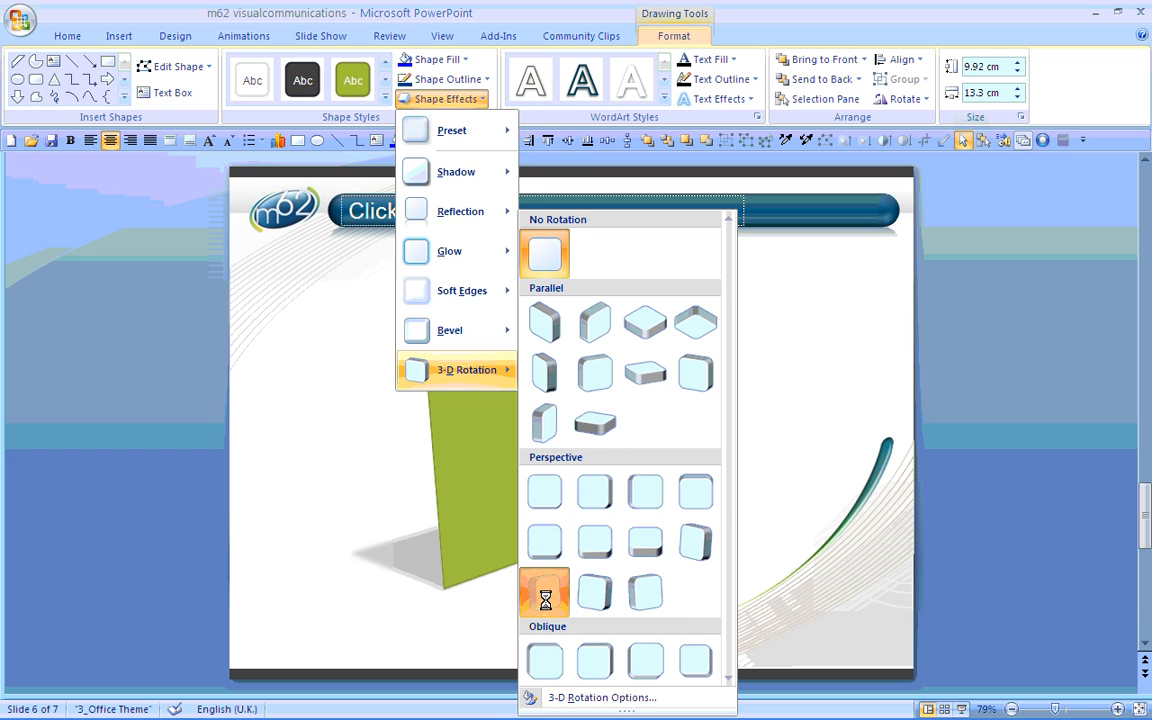
{"action": "left_click", "coordinate": [547, 623]}
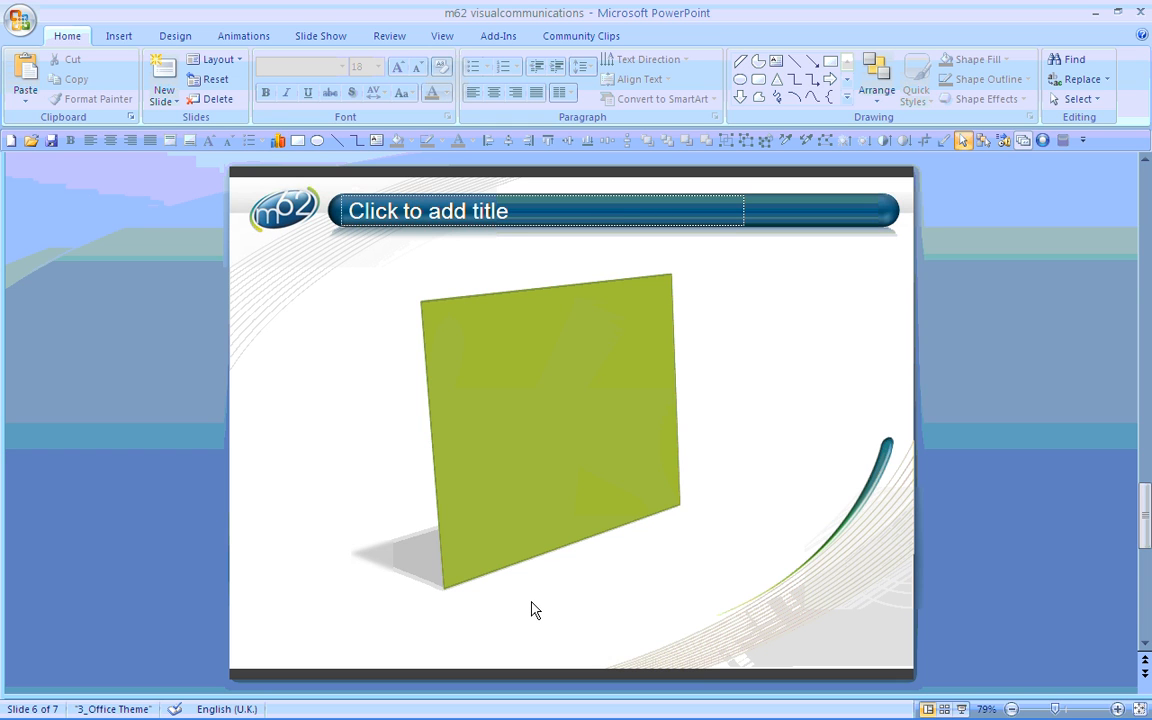
- Open the rectangle's detailed 3-D rotation settings and adjust its X rotation to 311°
{"action": "left_click", "coordinate": [527, 395]}
{"action": "double_click", "coordinate": [527, 395]}
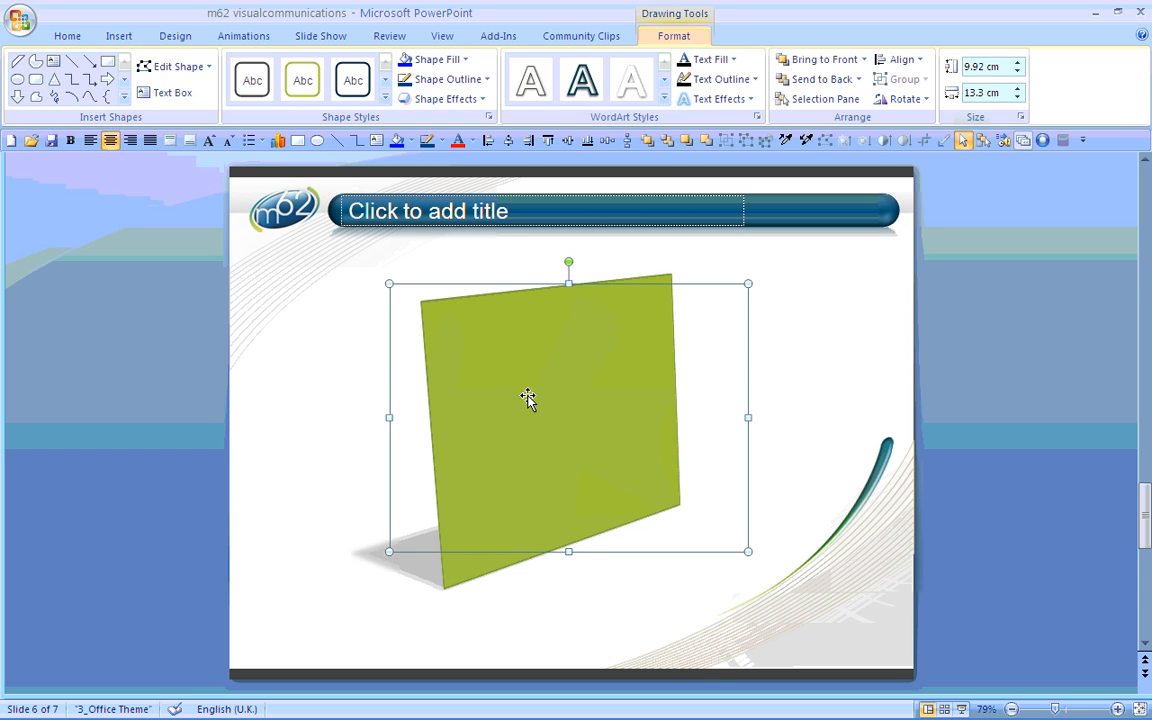
{"action": "left_click", "coordinate": [480, 102]}
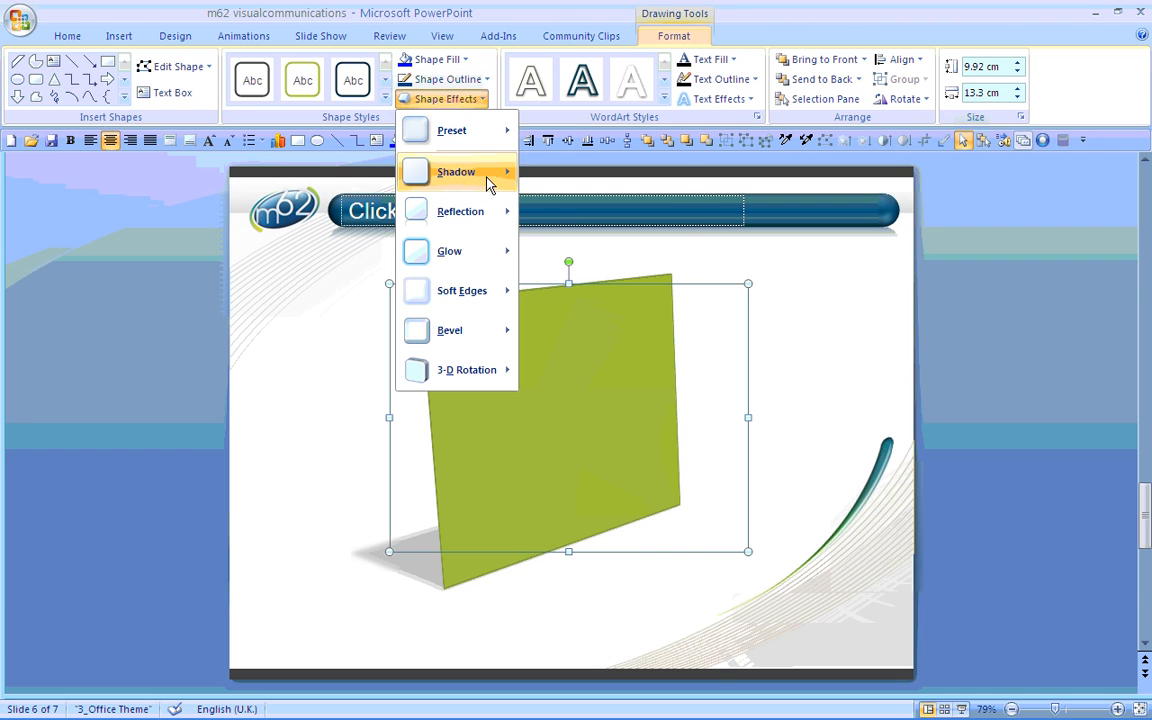
{"action": "mouse_move", "coordinate": [489, 183]}
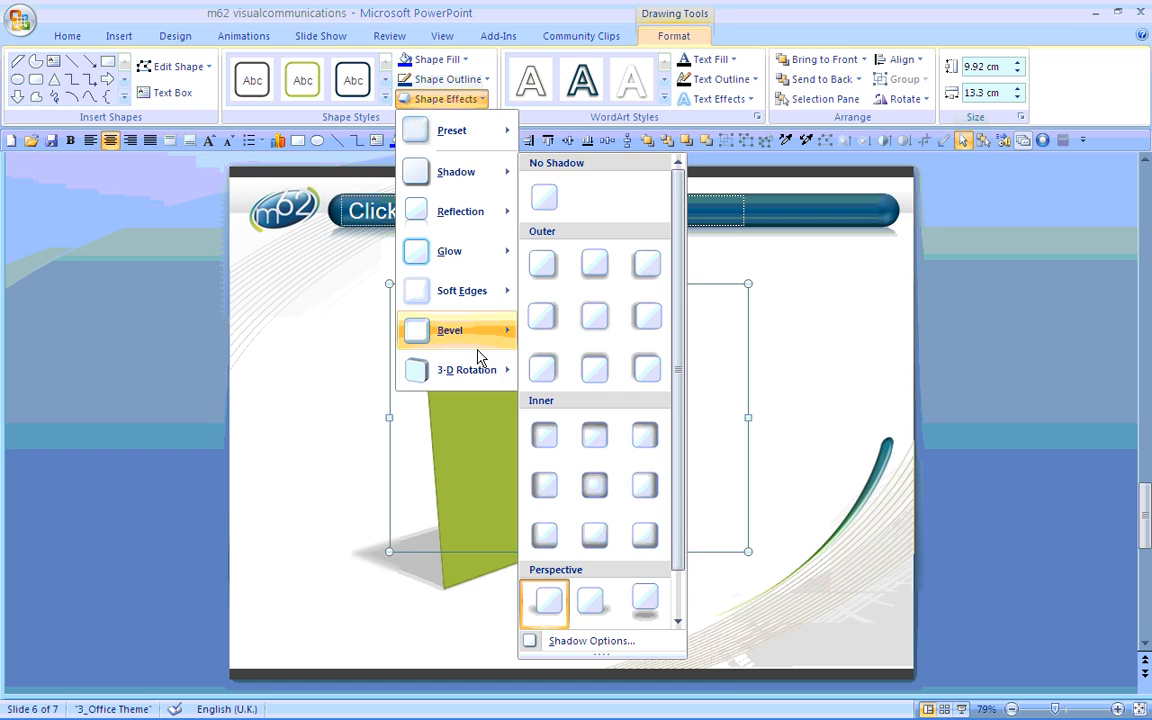
{"action": "mouse_move", "coordinate": [479, 377]}
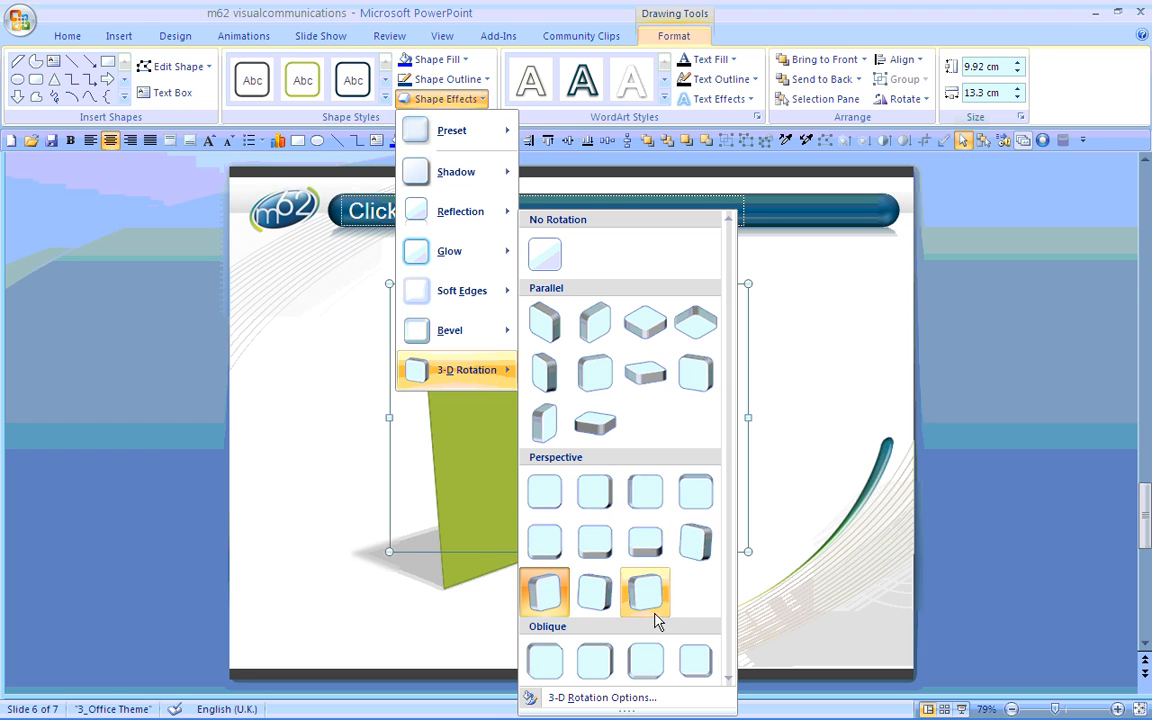
{"action": "left_click", "coordinate": [600, 698]}
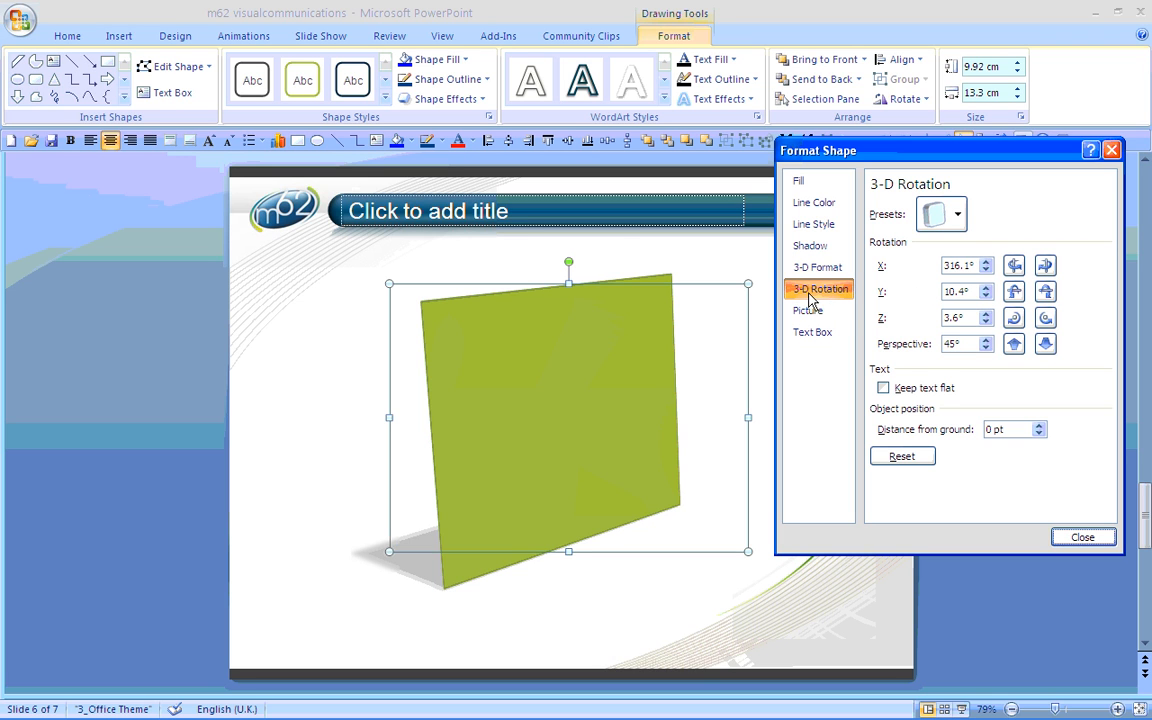
{"action": "left_click", "coordinate": [1013, 266]}
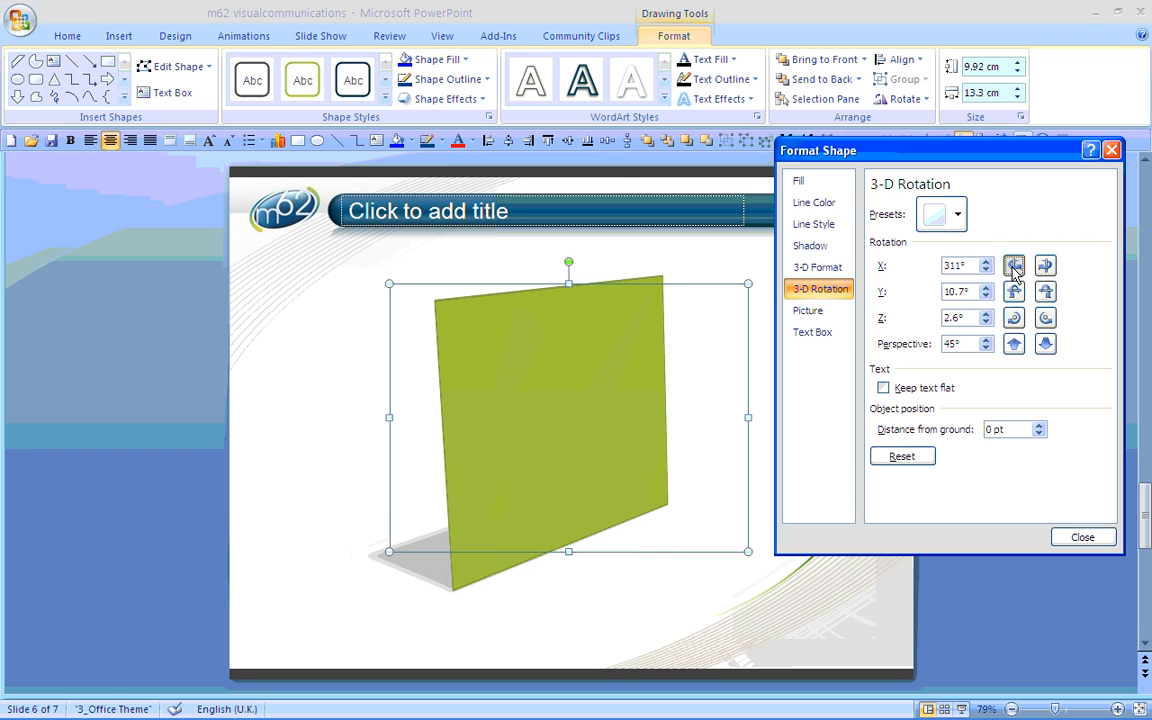
{"action": "left_click", "coordinate": [1014, 266]}
{"action": "left_click", "coordinate": [1014, 266]}
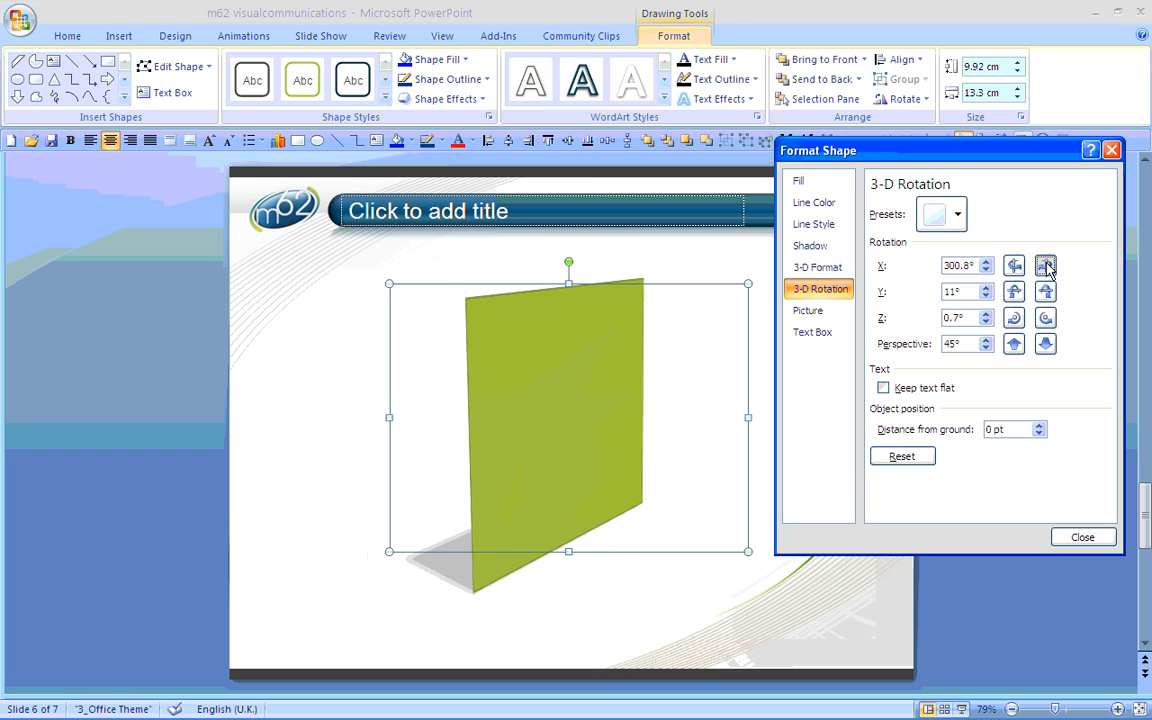
{"action": "left_click", "coordinate": [1046, 266]}
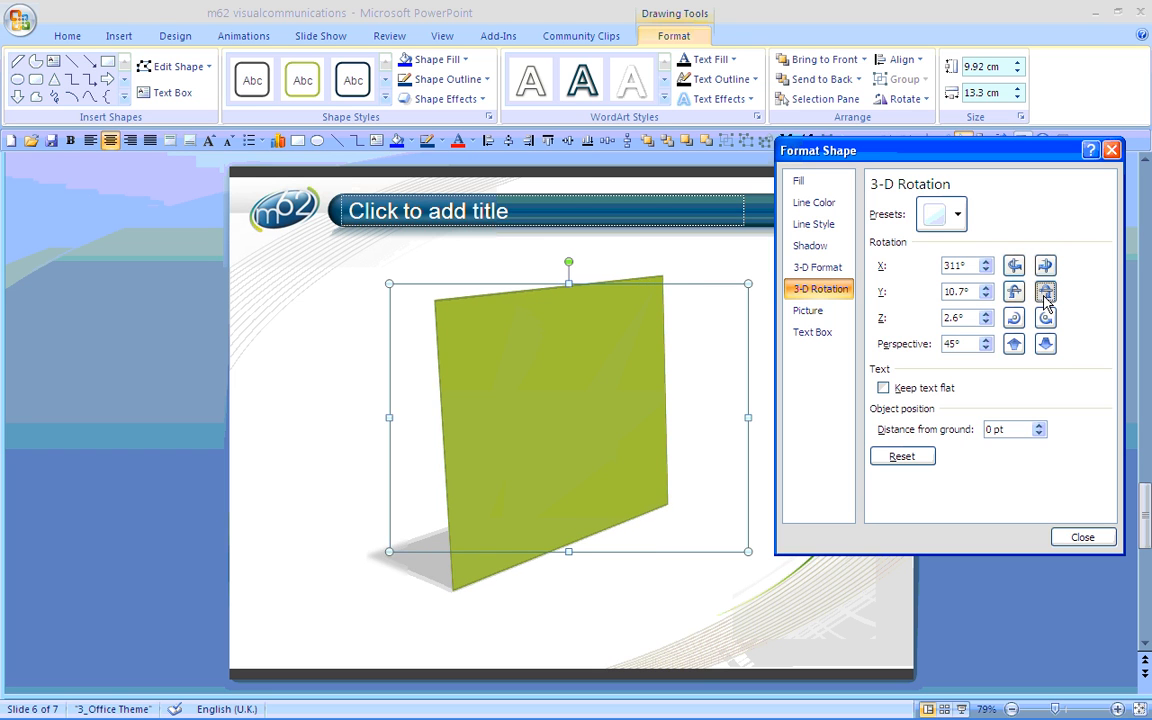
- Try nudging the rectangle's Y rotation to 5.7° and Z rotation to 357.6°, restoring them to 10.7° and 2.6°
{"action": "left_click", "coordinate": [1046, 266]}
{"action": "left_click", "coordinate": [1014, 291]}
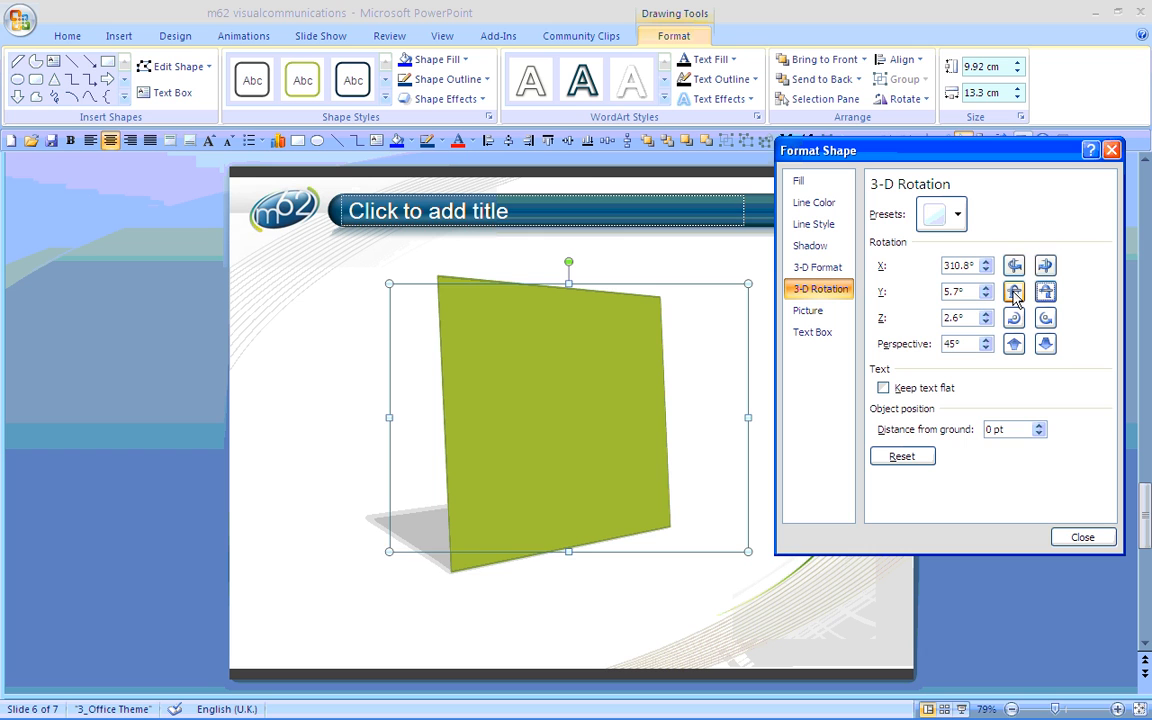
{"action": "left_click", "coordinate": [1014, 291]}
{"action": "left_click", "coordinate": [1014, 291]}
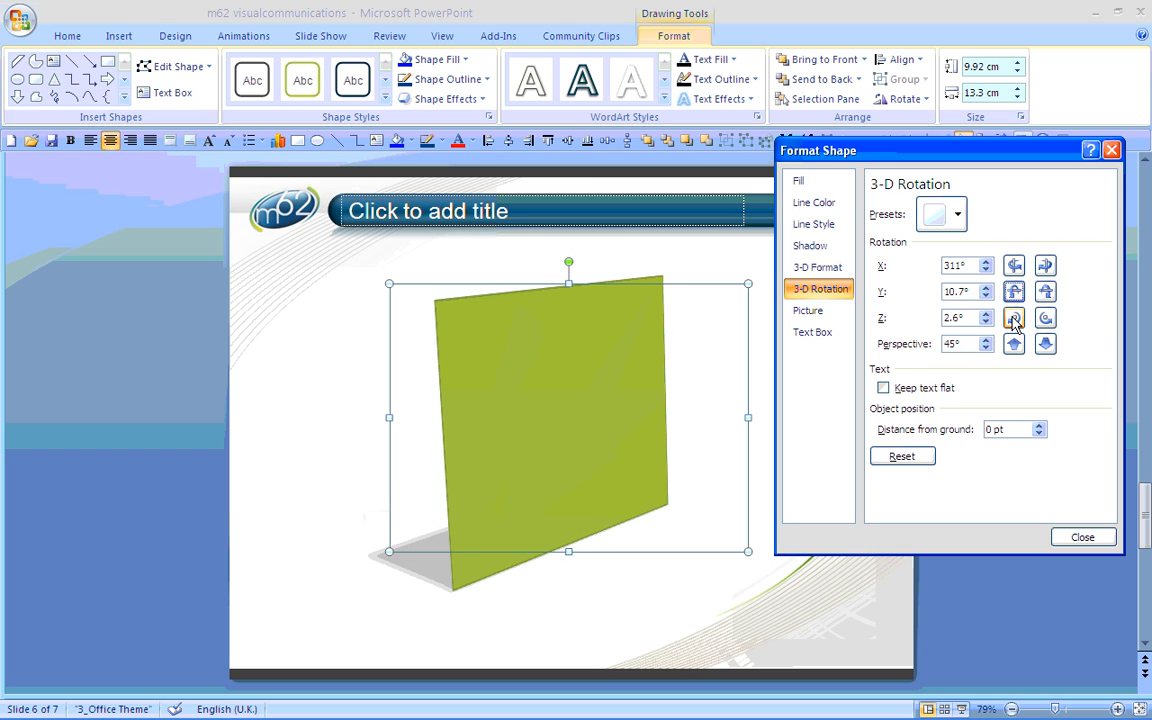
{"action": "left_click", "coordinate": [1014, 318]}
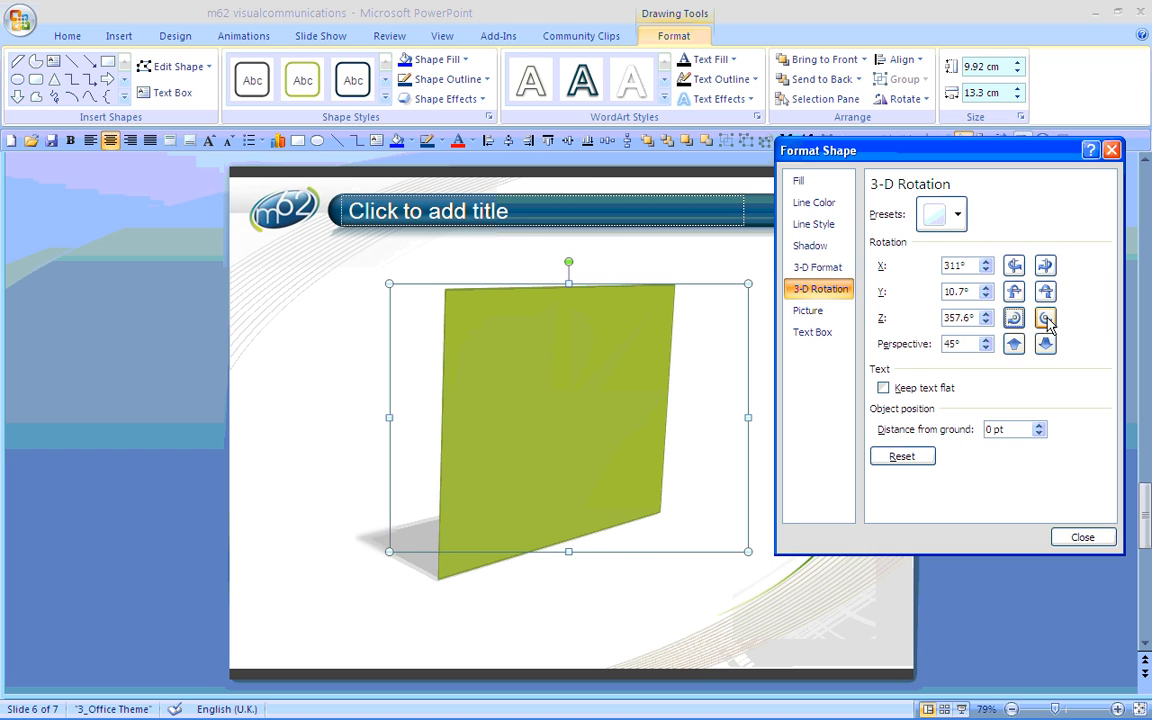
{"action": "left_click", "coordinate": [1045, 318]}
- Increase the perspective of the rectangle's 3-D rotation to 70°
{"action": "left_click", "coordinate": [1045, 344]}
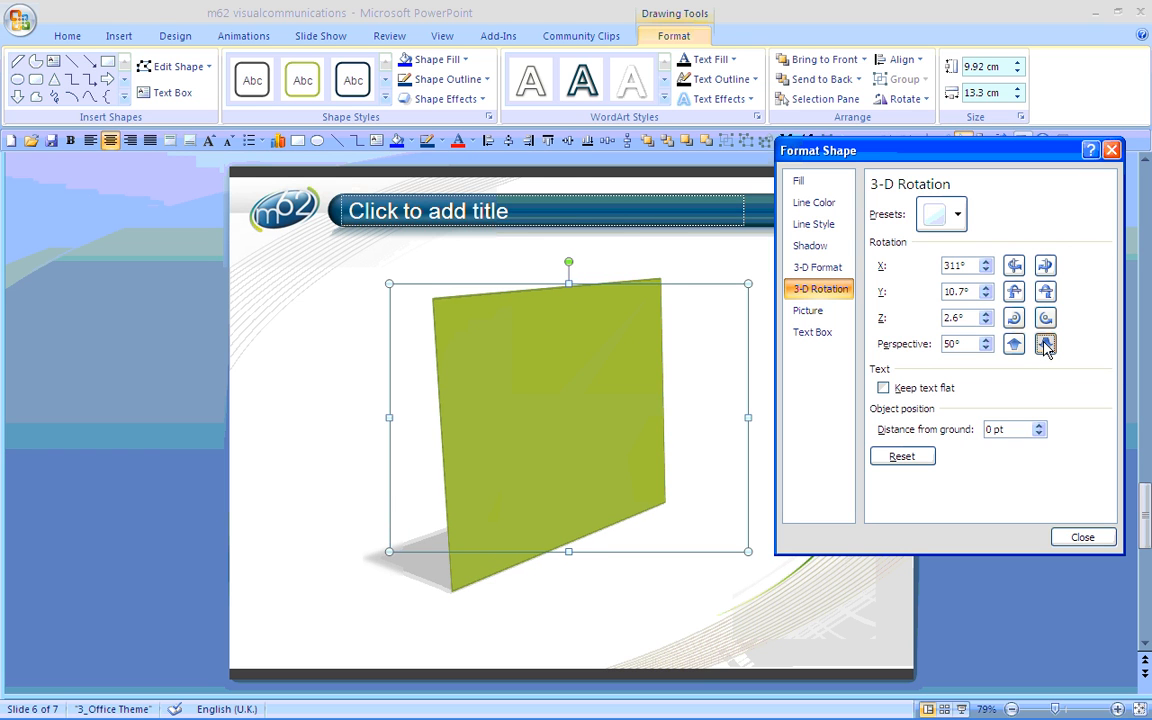
{"action": "left_click", "coordinate": [1045, 344]}
{"action": "left_click", "coordinate": [1045, 344]}
{"action": "left_click", "coordinate": [1045, 344]}
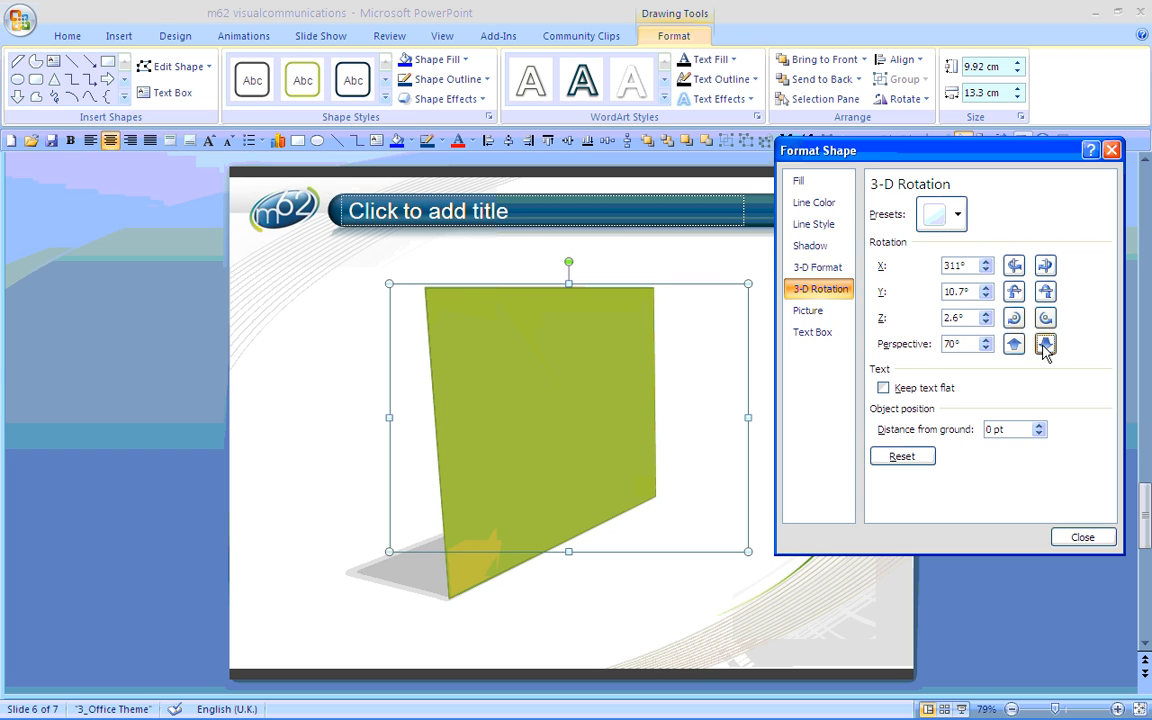
- Give the rectangle top and bottom bevels with a width of 20 pt each, close the shape formatting settings and deselect it
{"action": "left_click", "coordinate": [819, 271]}
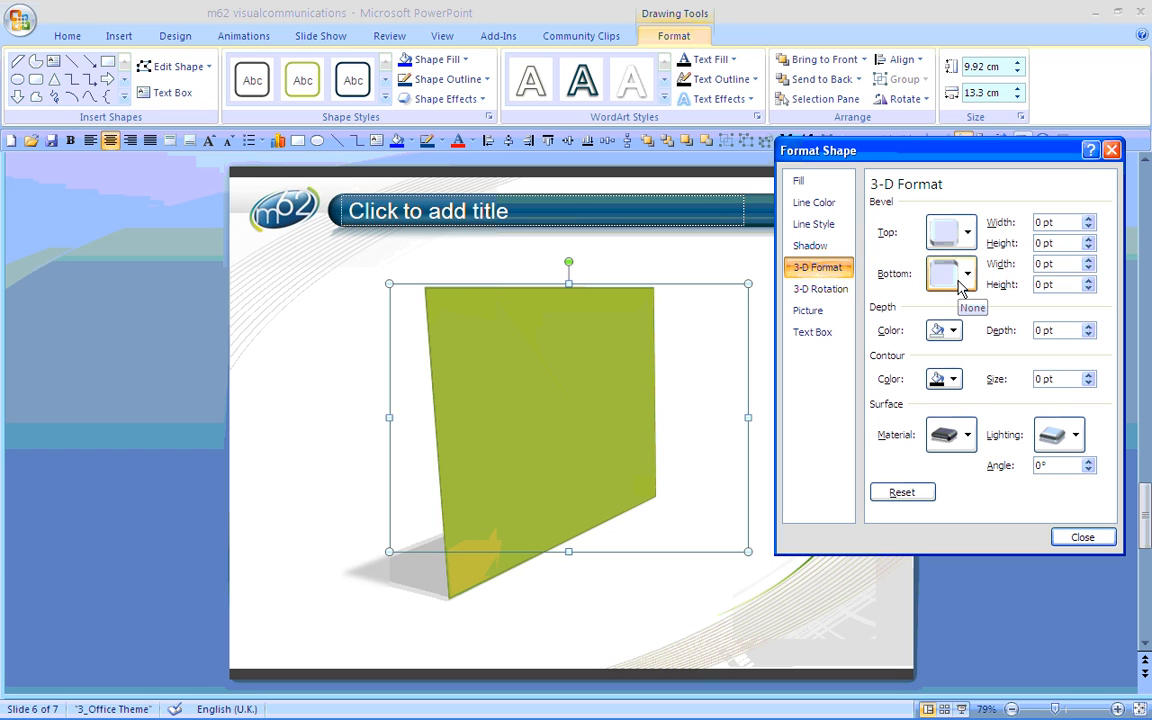
{"action": "double_click", "coordinate": [1035, 220]}
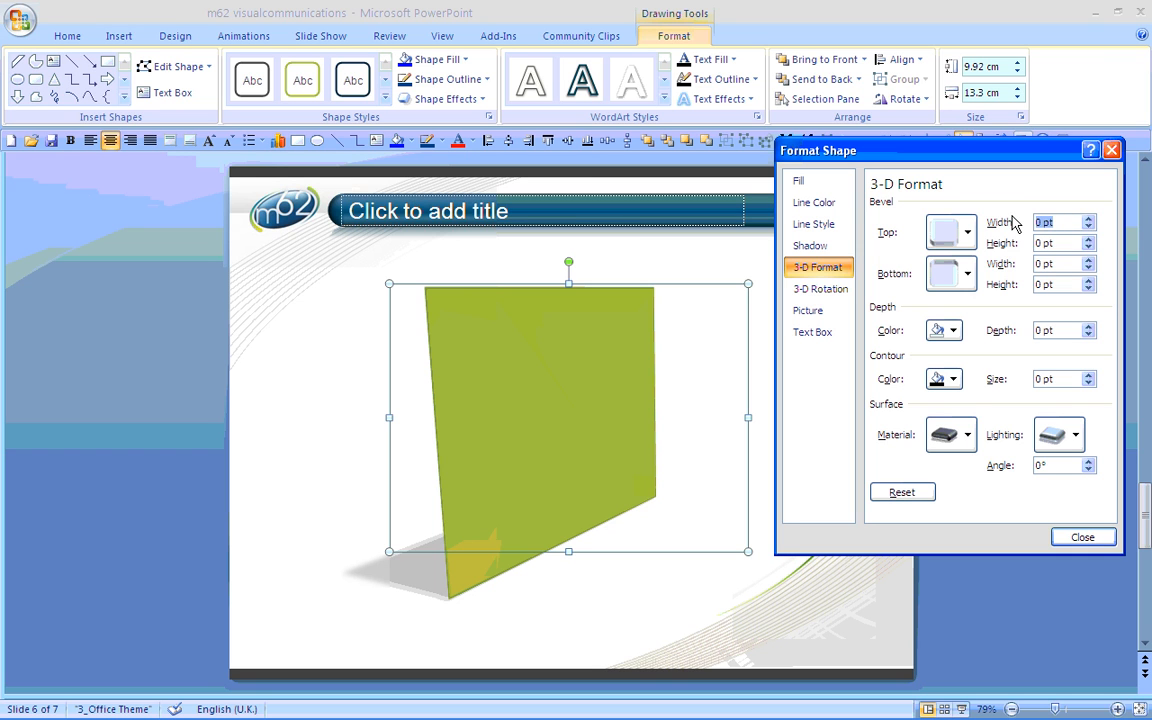
{"action": "type", "text": "20"}
{"action": "key", "text": "Tab"}
{"action": "left_click_drag", "start_coordinate": [1058, 243], "coordinate": [1024, 264]}
{"action": "left_click", "coordinate": [1066, 263]}
{"action": "type", "text": "20"}
{"action": "left_click", "coordinate": [1067, 285]}
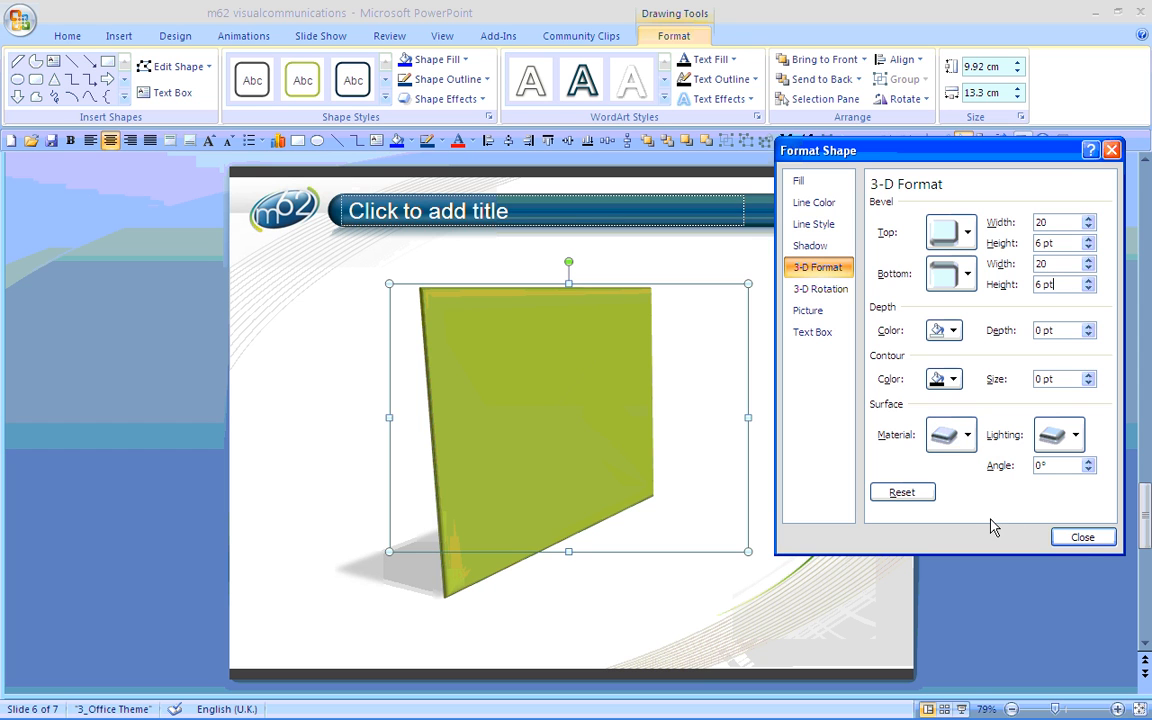
{"action": "left_click", "coordinate": [1082, 538]}
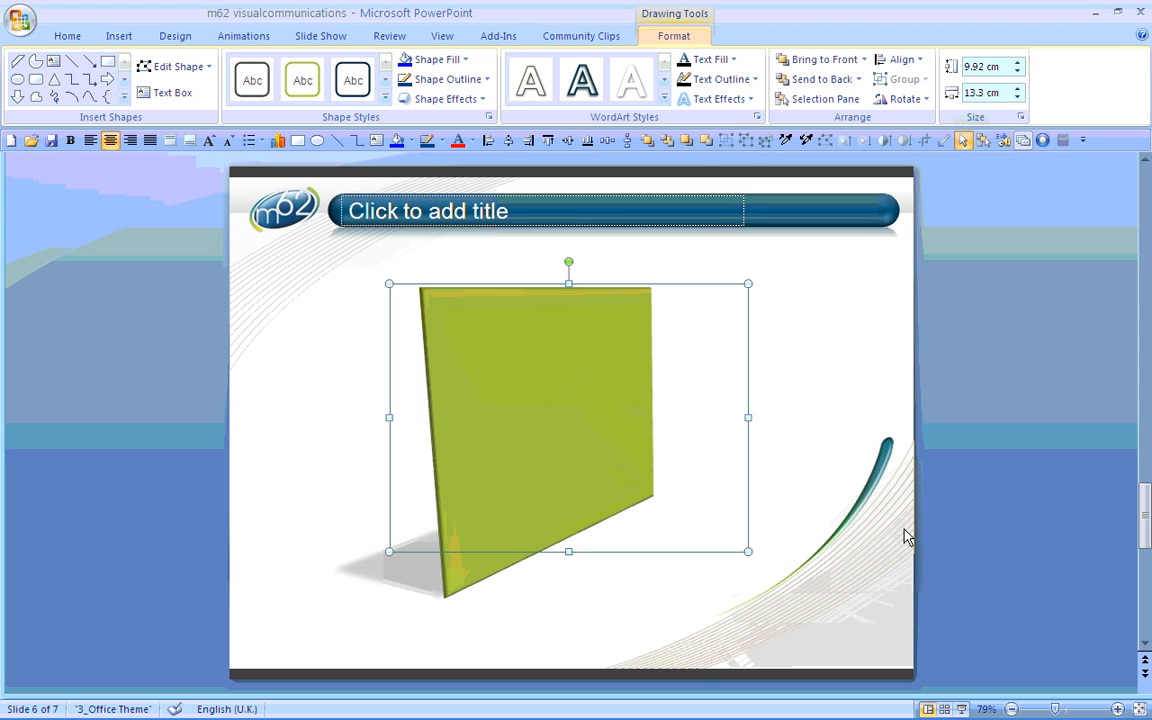
{"action": "left_click", "coordinate": [828, 397]}
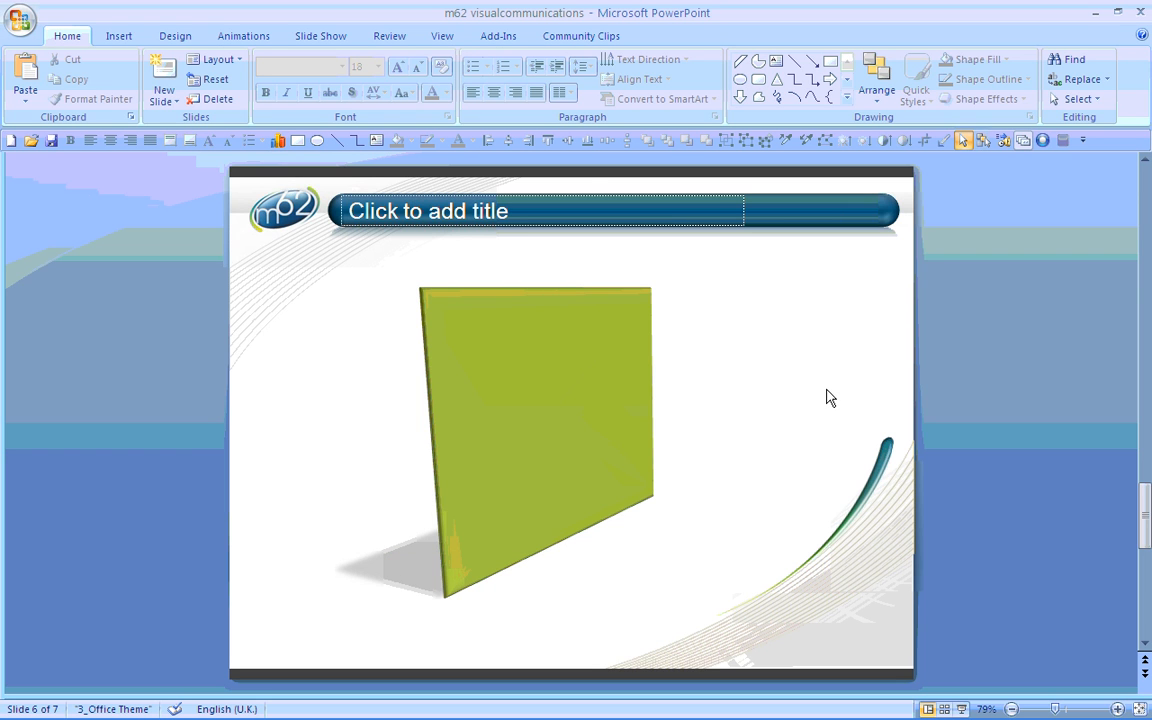